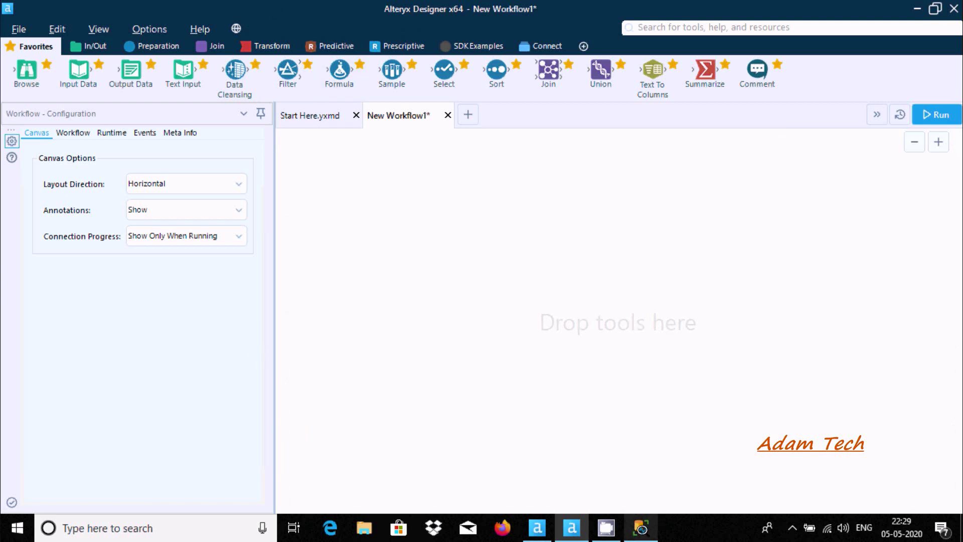
# - Bring SQL Server Management Studio forward, showing the Adam tables including dbo.Tab1
pyautogui.click(641, 527)
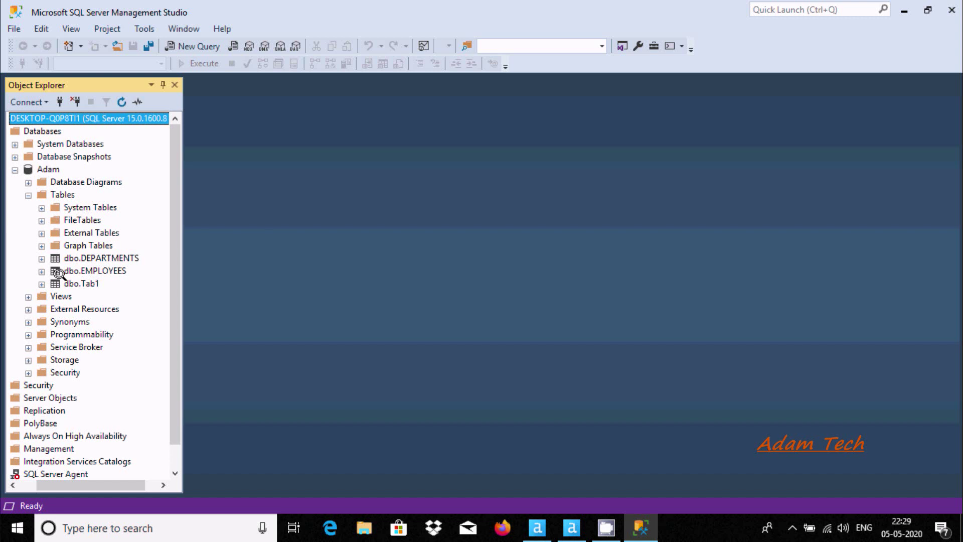
# - Disconnect the server, start a new connection with SQL Server Authentication, and return to Alteryx
pyautogui.click(75, 101)
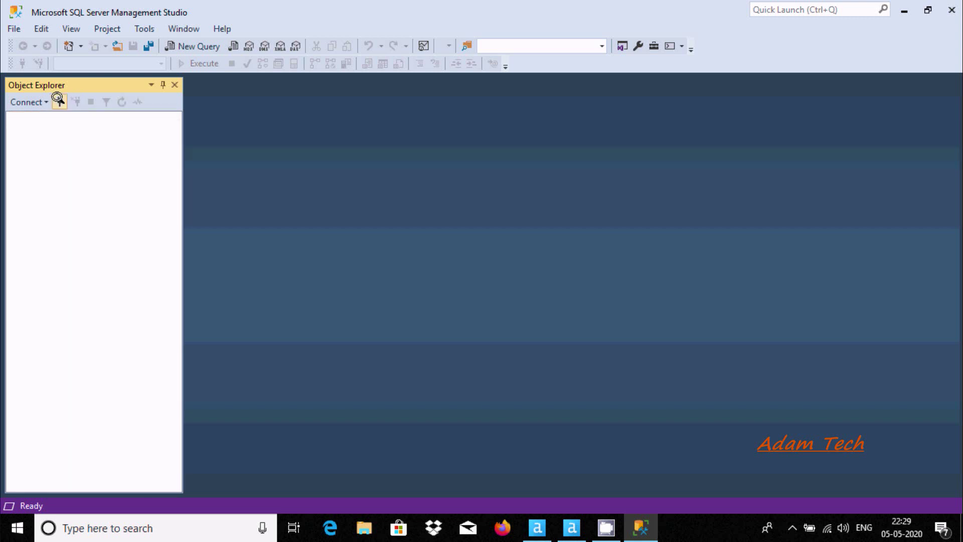
pyautogui.click(58, 99)
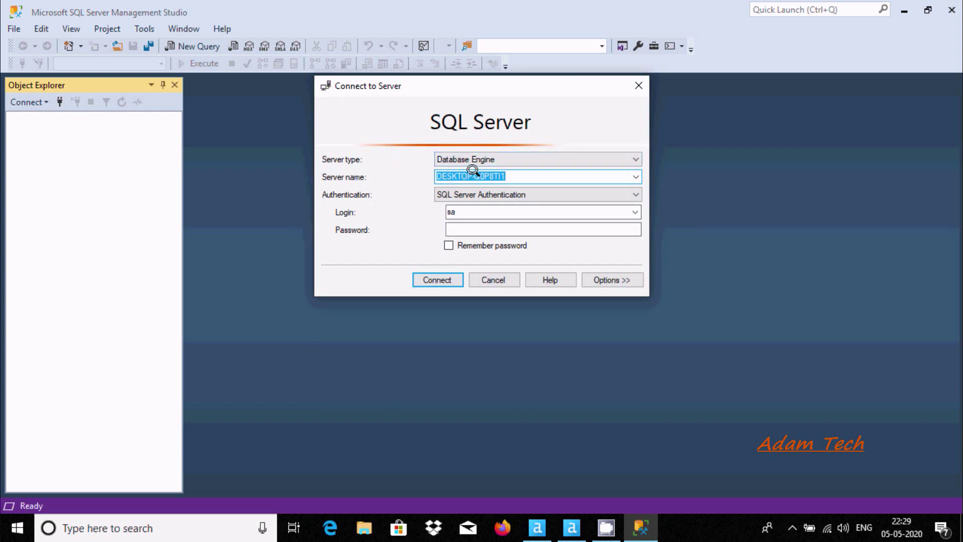
pyautogui.click(456, 194)
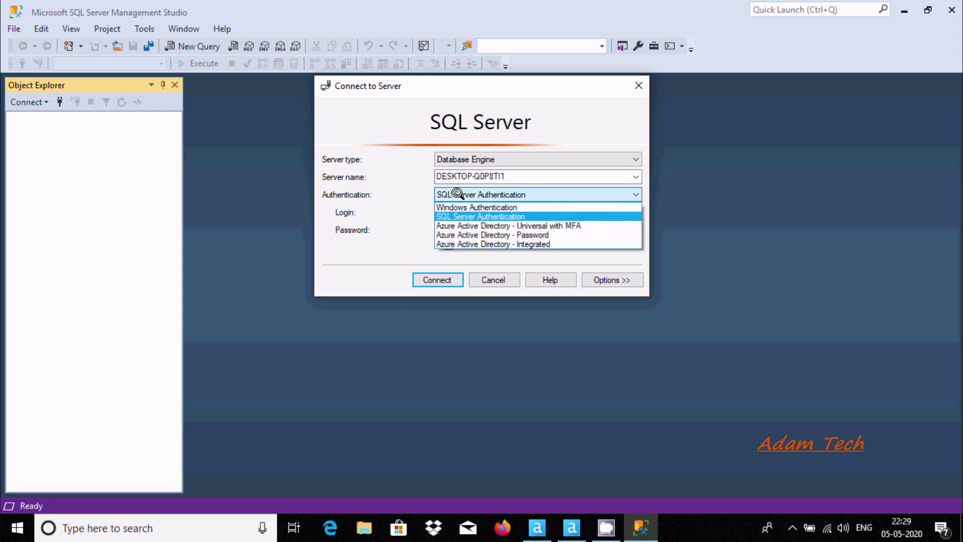
pyautogui.click(462, 216)
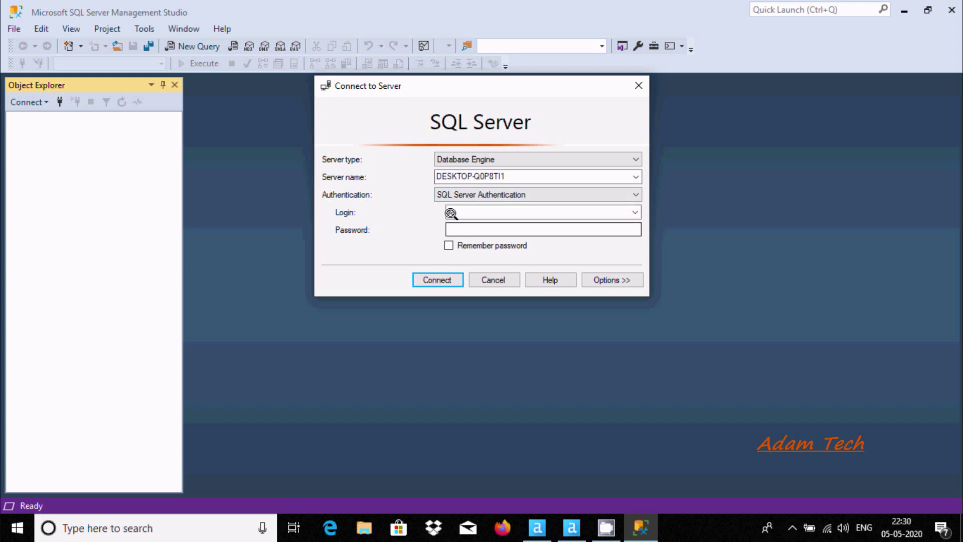
pyautogui.click(577, 522)
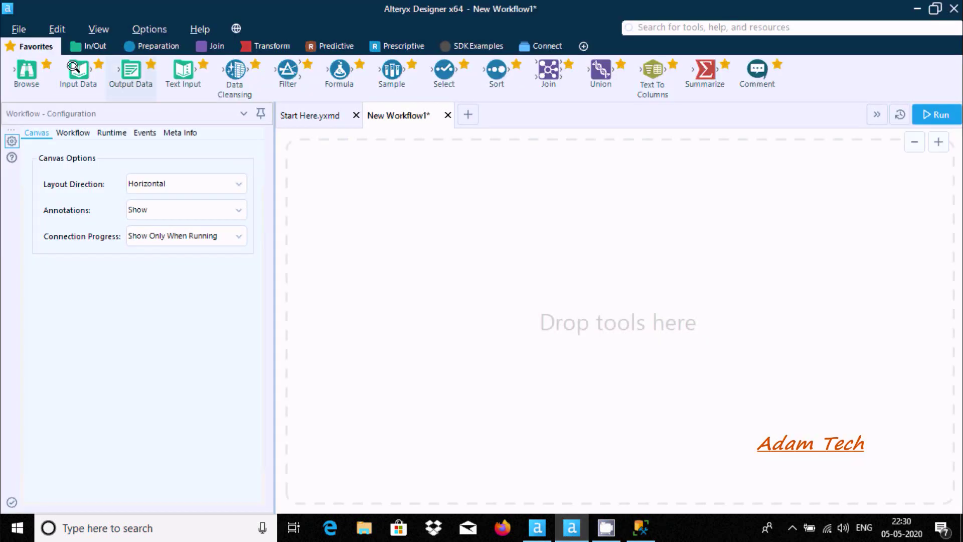
# - Place an Input Data tool on the canvas and open its Data connections list
pyautogui.moveTo(74, 67); pyautogui.dragTo(364, 221)
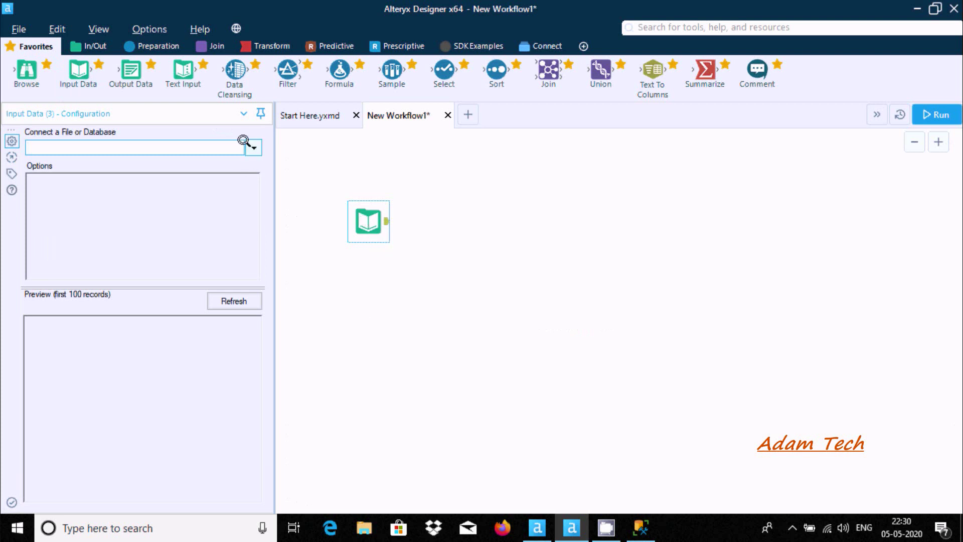
pyautogui.click(244, 141)
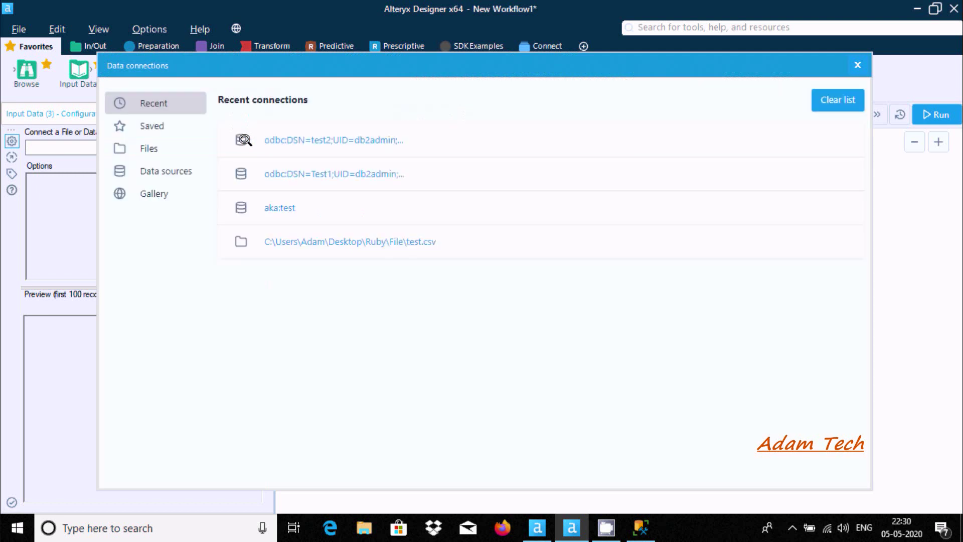
# - Choose Quick connect for Microsoft SQL Server under Data sources
pyautogui.click(146, 168)
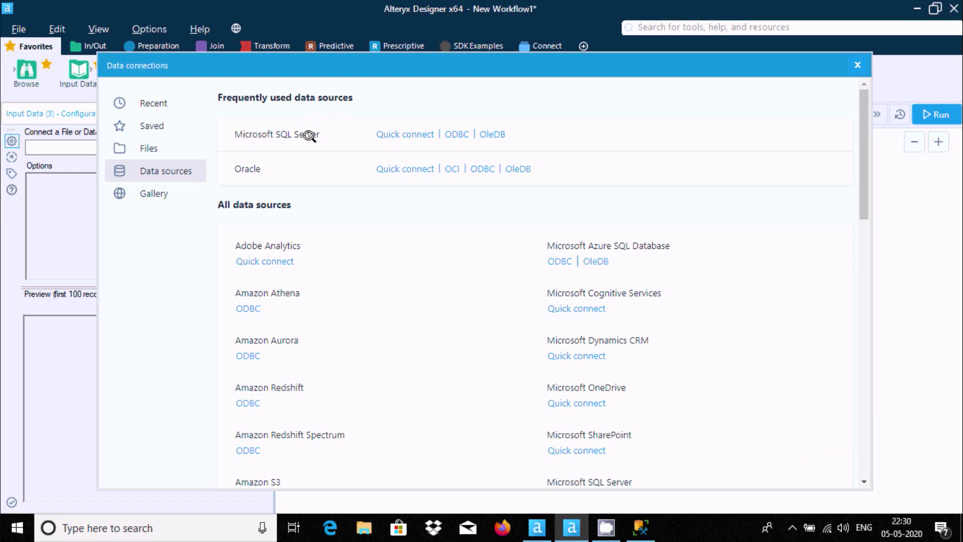
pyautogui.click(396, 133)
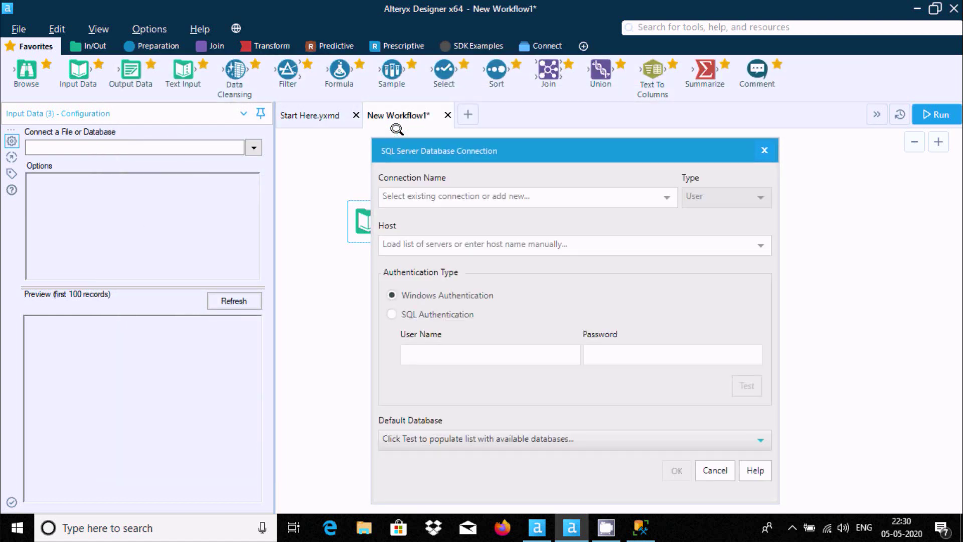
# - Enter TestConn as the SQL Server connection name
pyautogui.moveTo(502, 144); pyautogui.dragTo(371, 102)
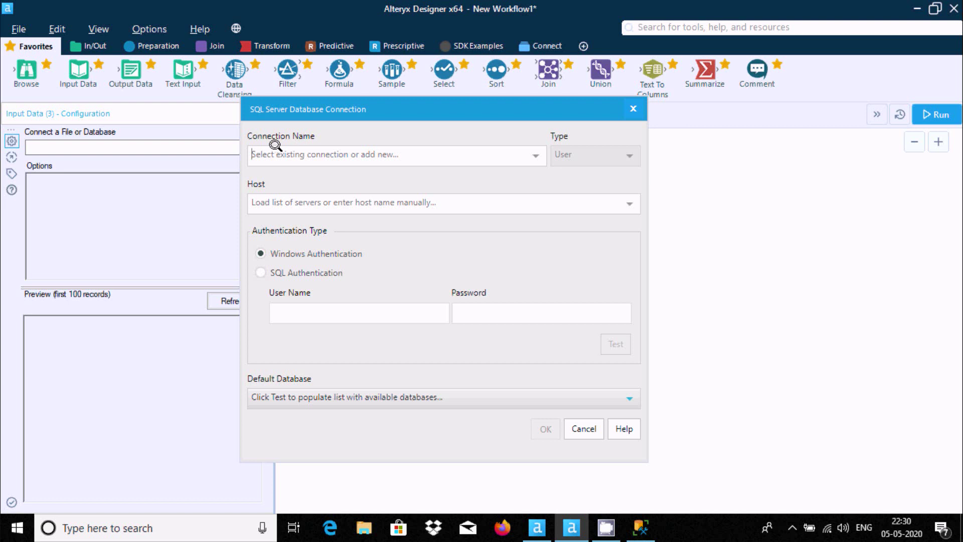
pyautogui.click(333, 154)
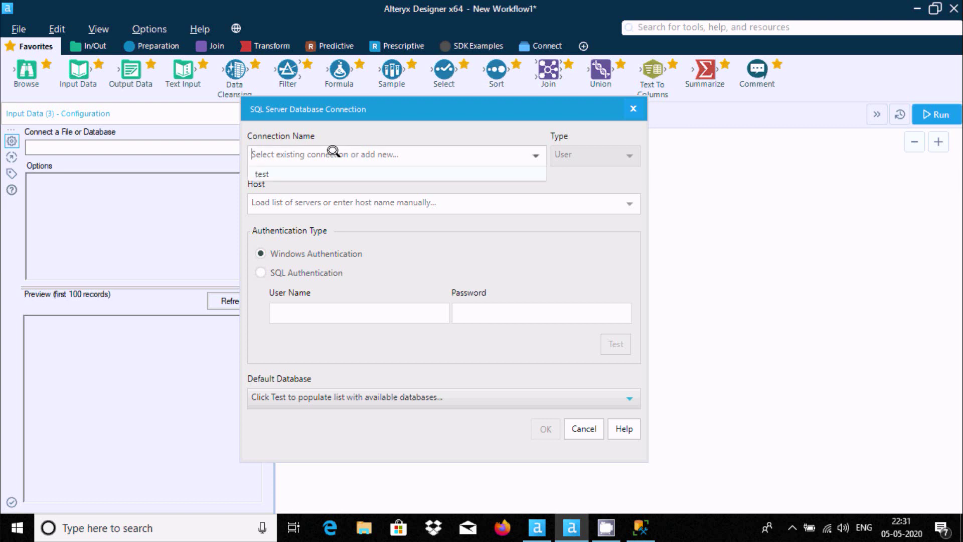
pyautogui.write('Tes')
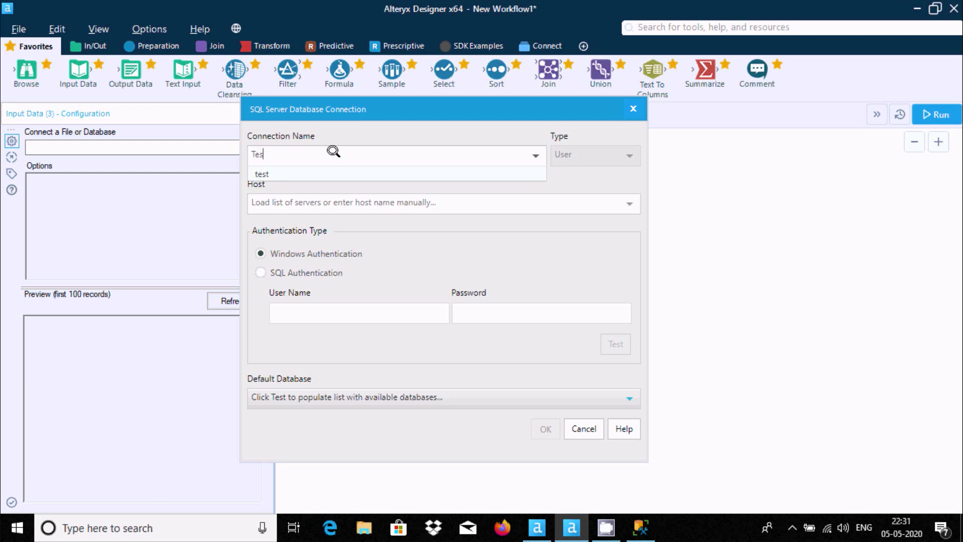
pyautogui.write('tConn')
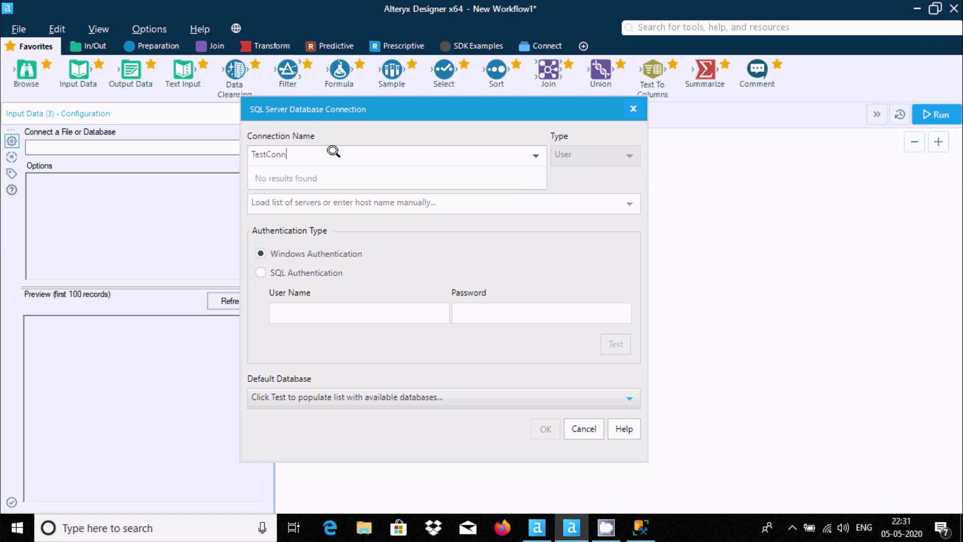
pyautogui.click(350, 133)
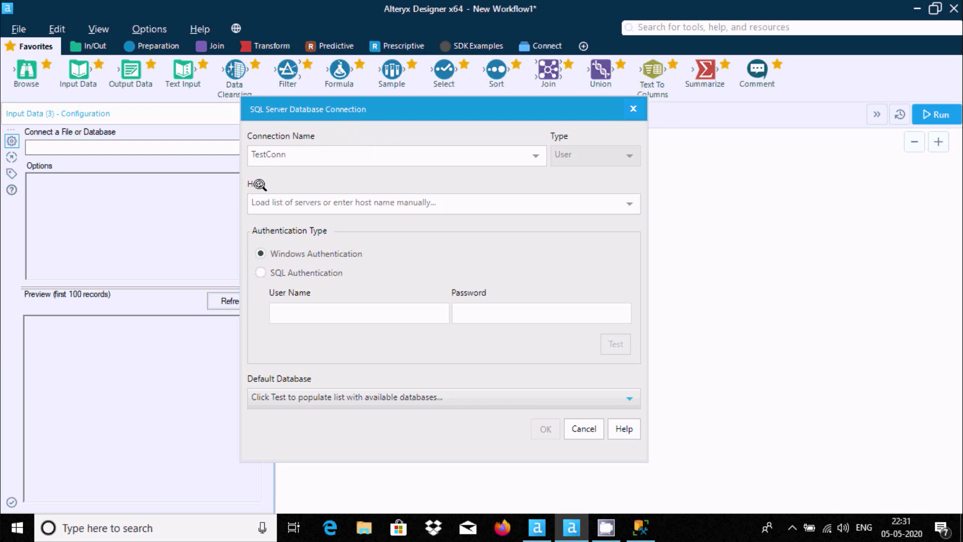
# - Copy the server name DESKTOP-Q0P8TI1 from Management Studio and return to Alteryx
pyautogui.click(641, 527)
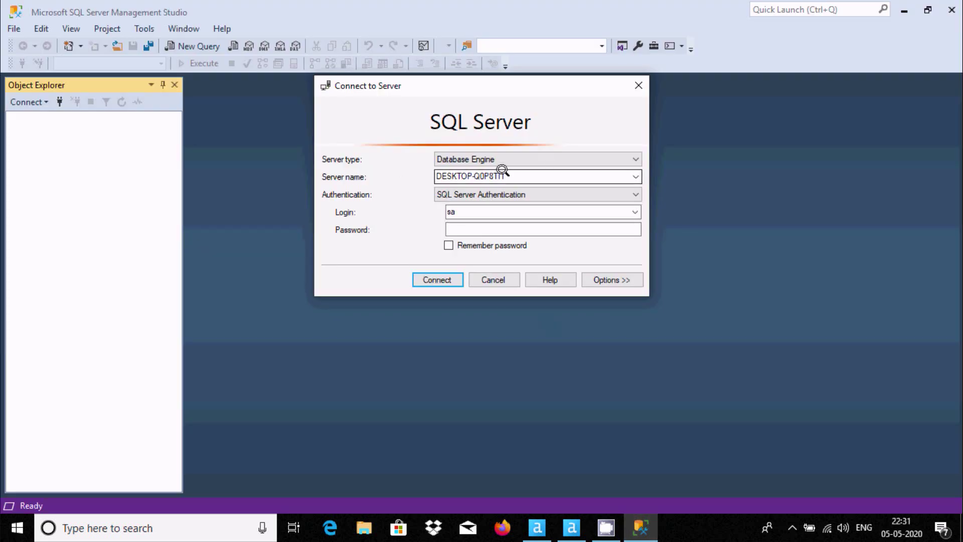
pyautogui.moveTo(502, 173); pyautogui.dragTo(429, 175)
pyautogui.rightClick(449, 176)
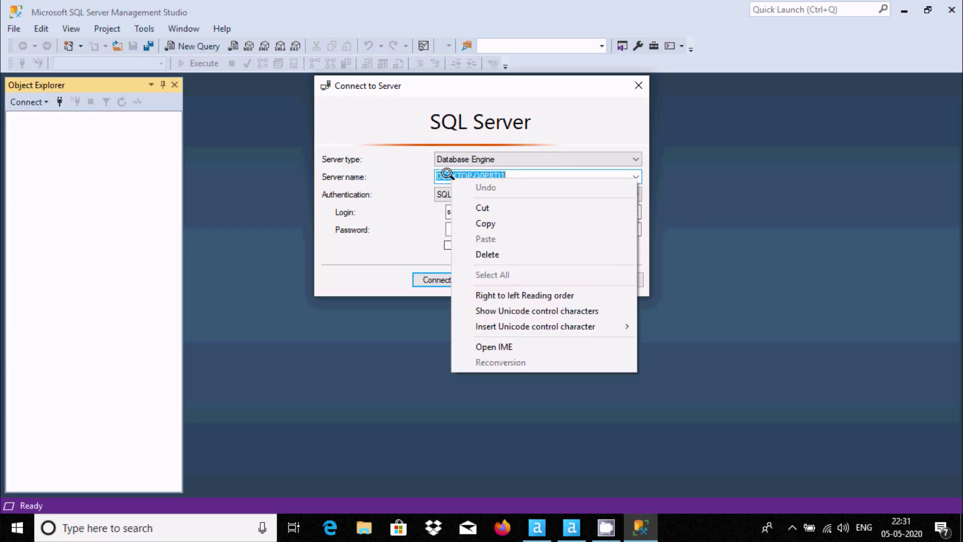
pyautogui.click(479, 224)
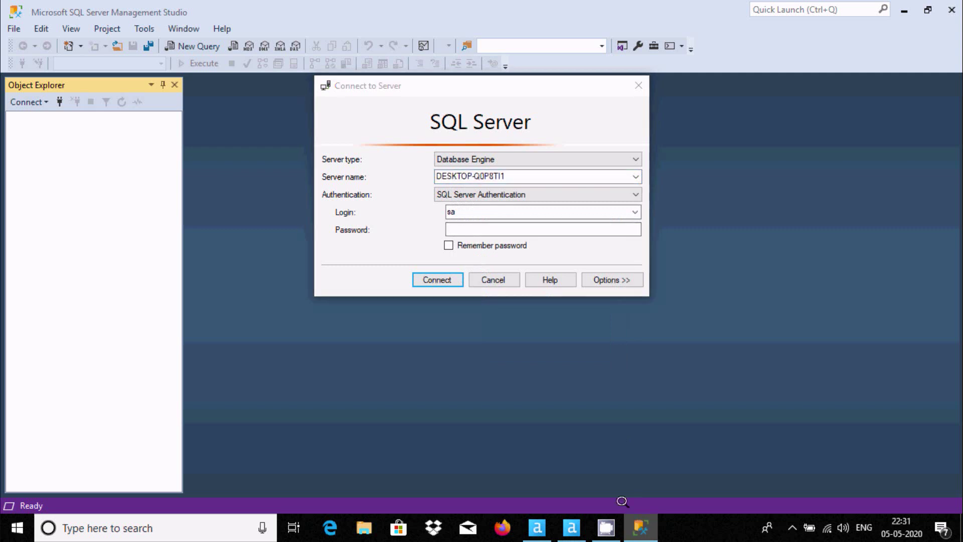
pyautogui.hotkey('alt', 'Tab')
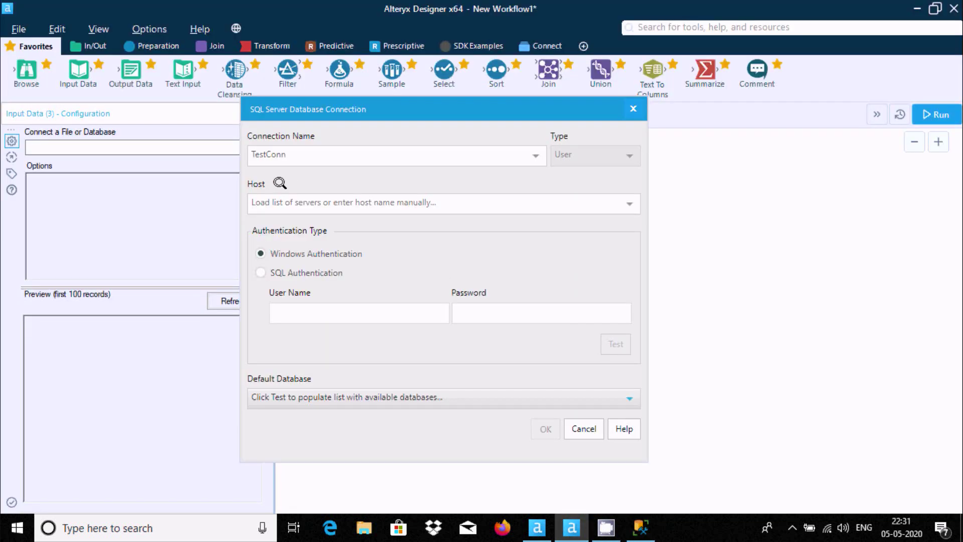
# - Set the connection host to the pasted server name DESKTOP-Q0P8TI1
pyautogui.click(257, 196)
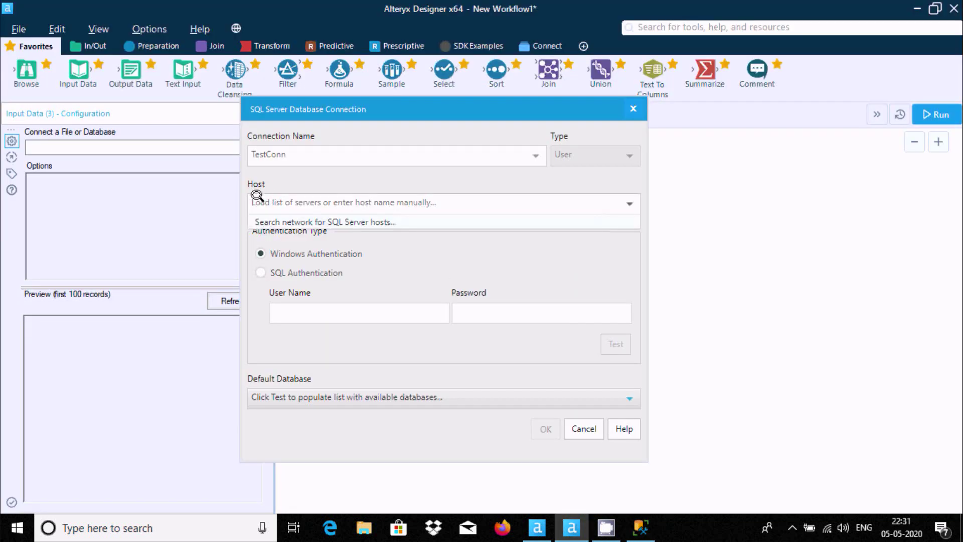
pyautogui.write('localhost')
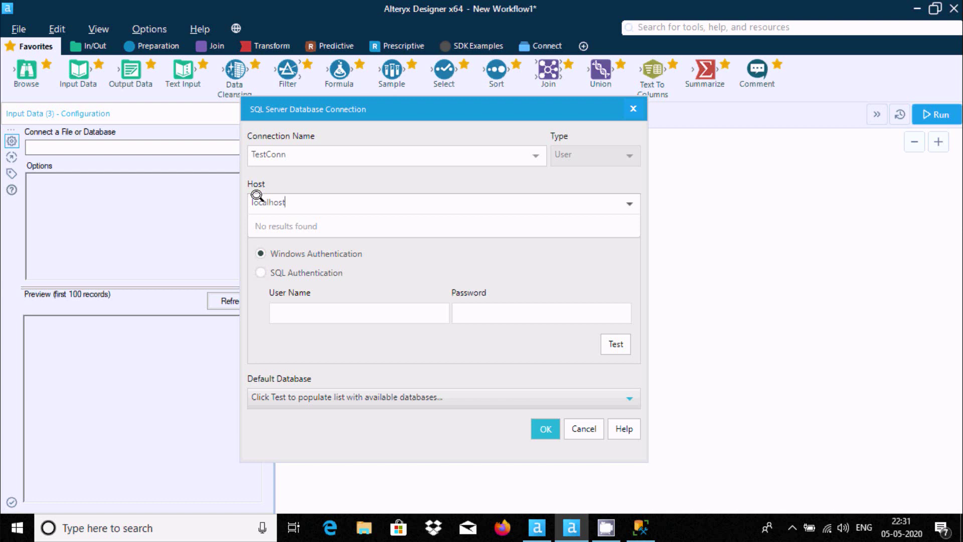
pyautogui.hotkey('ctrl', 'a')
pyautogui.hotkey('ctrl', 'v')
# - Select SQL Authentication for the connection, then go to Management Studio's login dialog
pyautogui.click(640, 527)
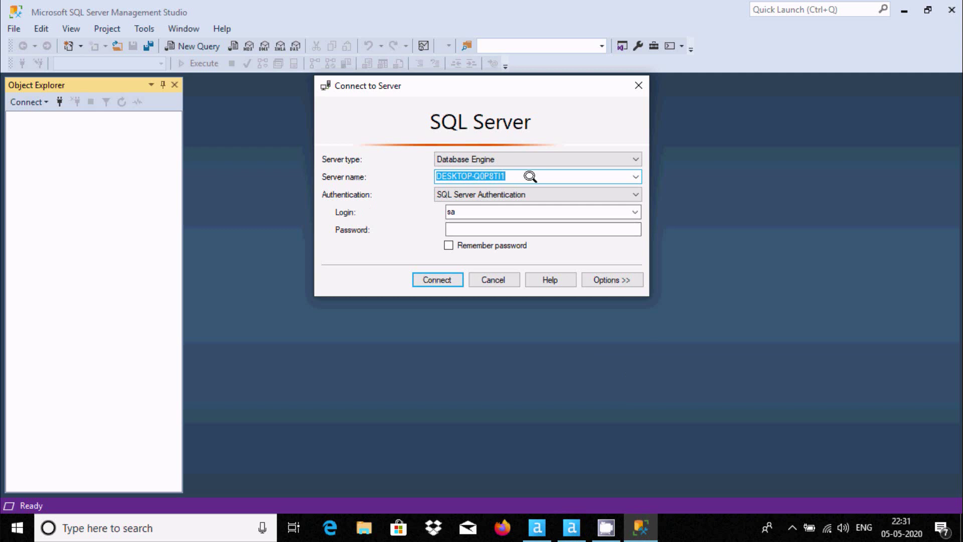
pyautogui.click(574, 526)
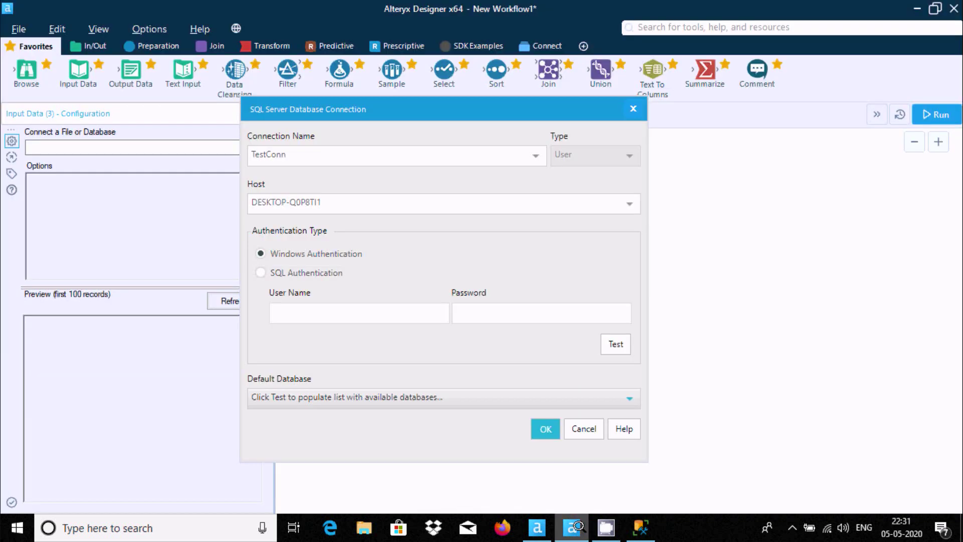
pyautogui.click(261, 272)
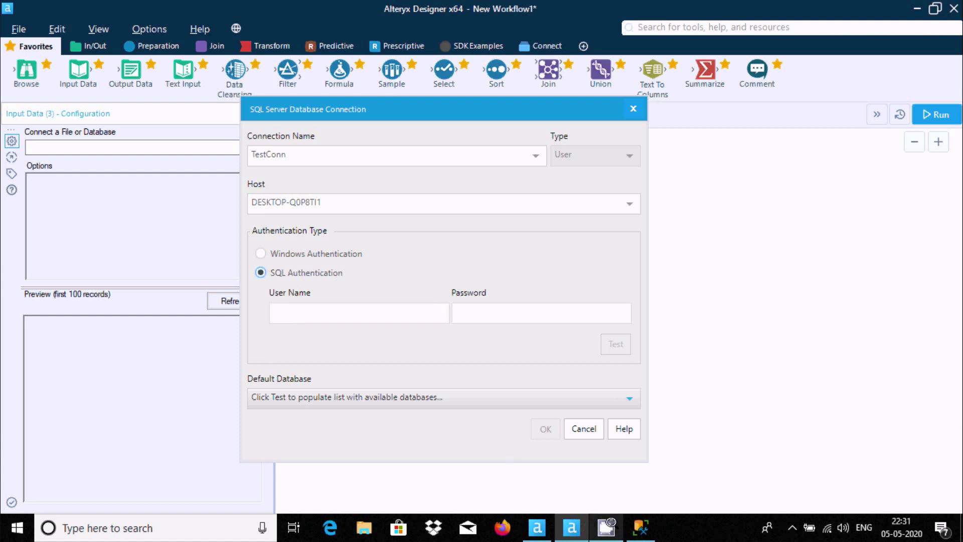
pyautogui.click(626, 523)
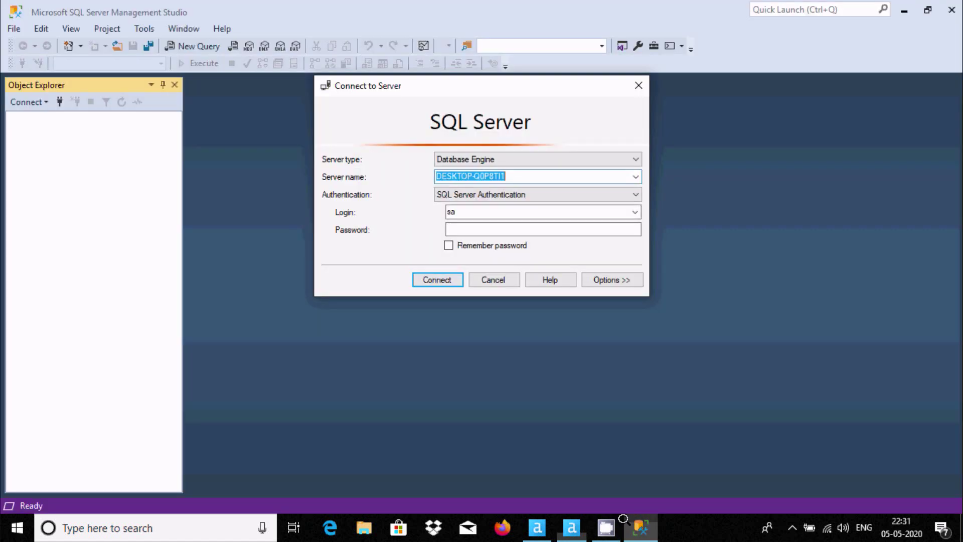
# - Log in to DESKTOP-Q0P8TI1 with SQL Server Authentication credentials
pyautogui.click(450, 213)
pyautogui.click(450, 224)
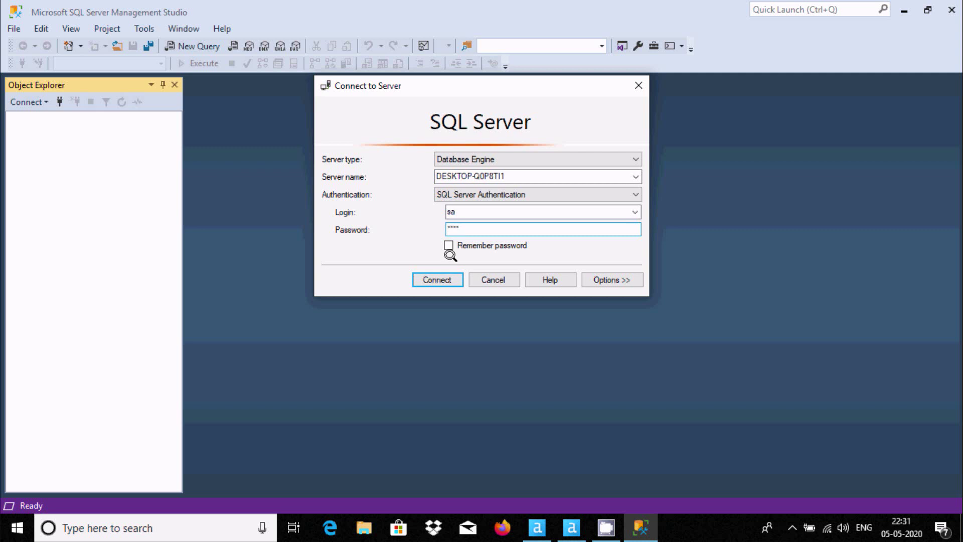
pyautogui.click(442, 276)
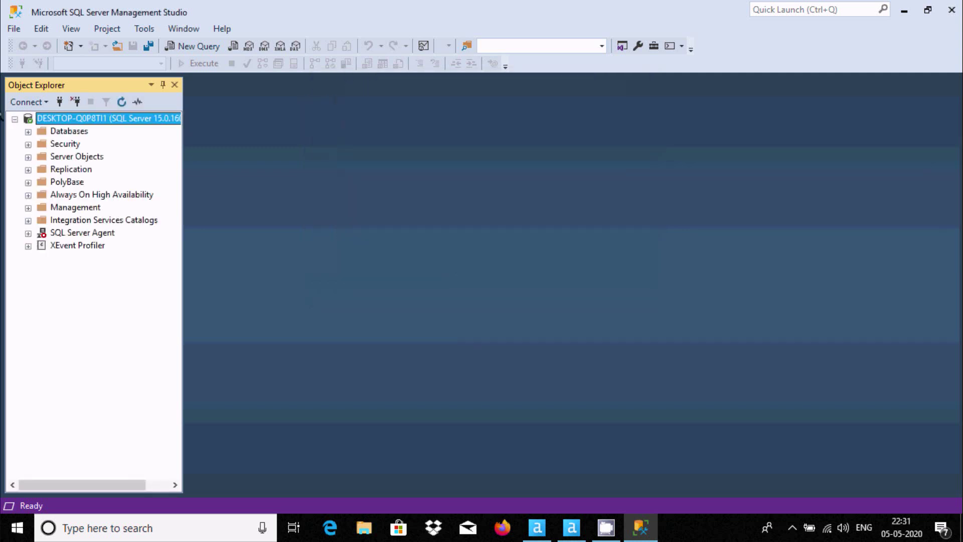
# - Expand Databases > Adam > Tables to reveal Tab1, then return to Alteryx
pyautogui.click(28, 132)
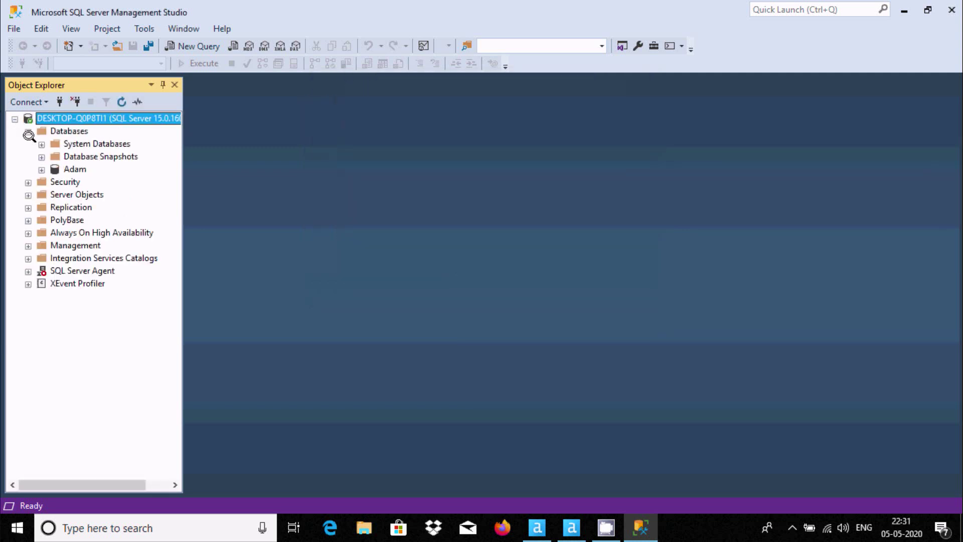
pyautogui.click(41, 169)
pyautogui.click(54, 194)
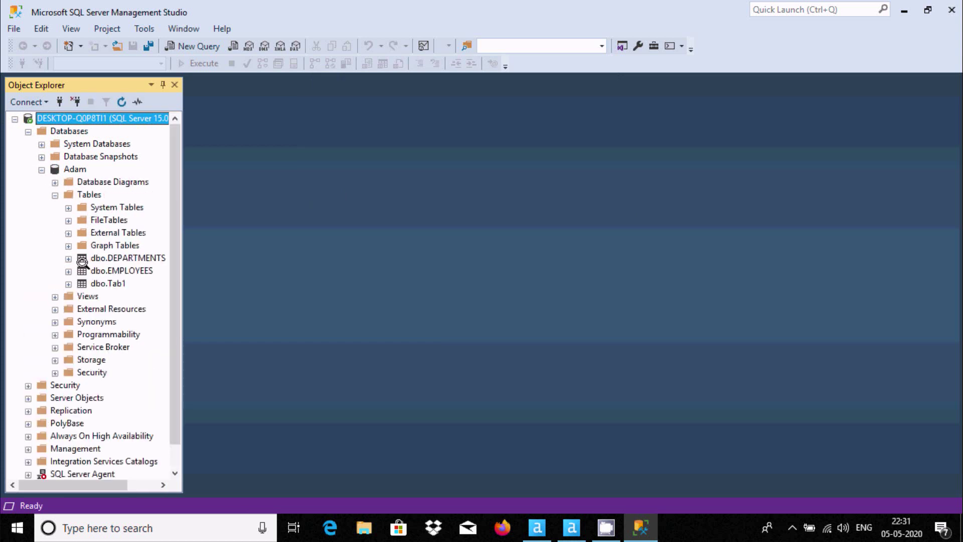
pyautogui.click(577, 520)
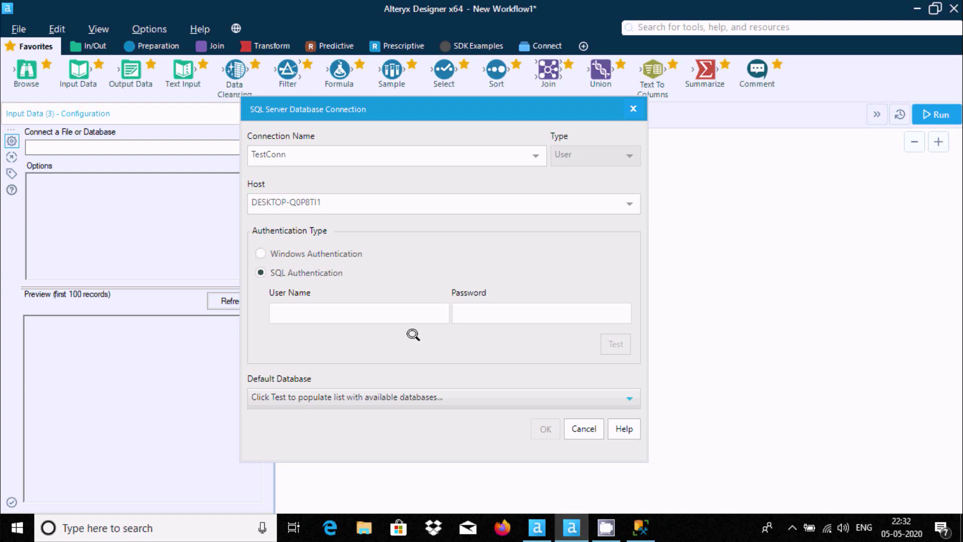
# - Enter the SQL user name and password, and test the connection successfully
pyautogui.click(331, 309)
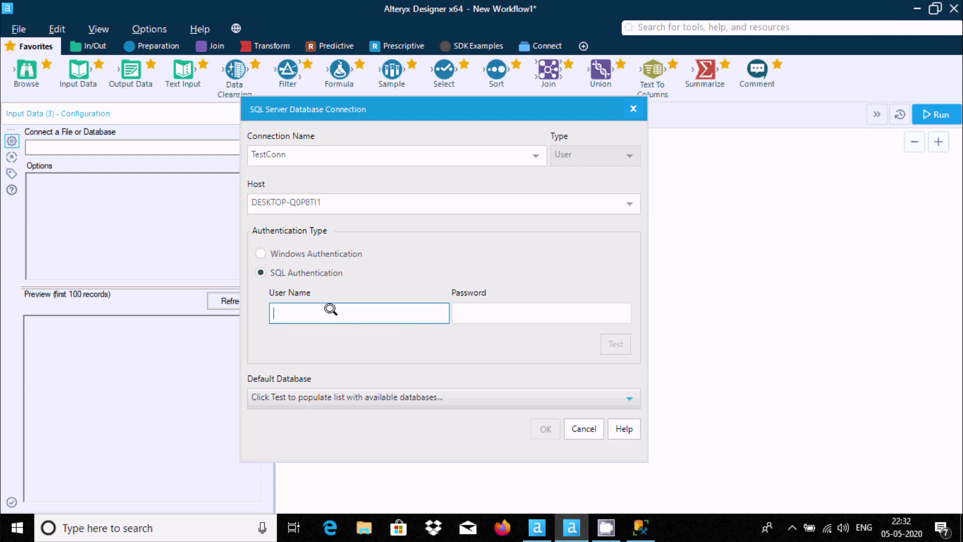
pyautogui.press('Tab')
pyautogui.write('*')
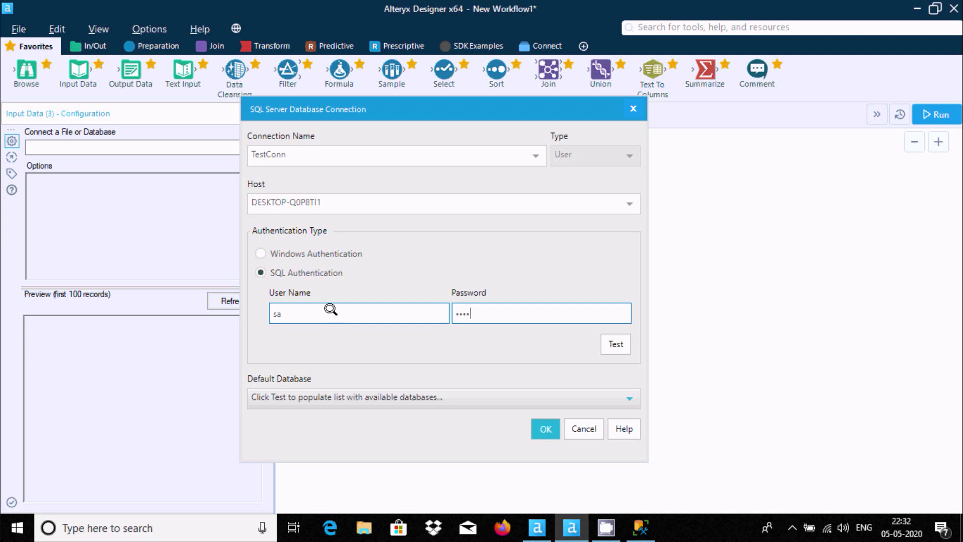
pyautogui.click(555, 389)
pyautogui.click(556, 390)
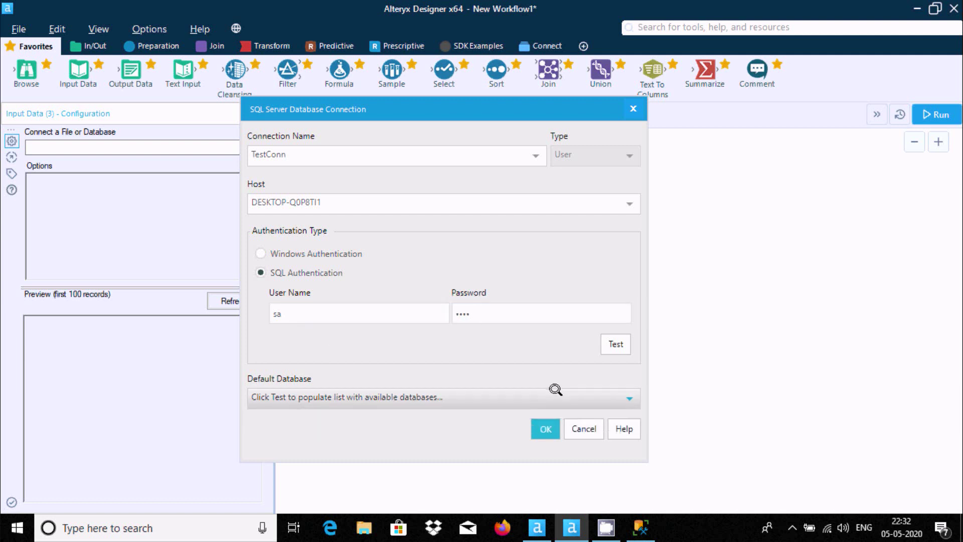
pyautogui.click(609, 343)
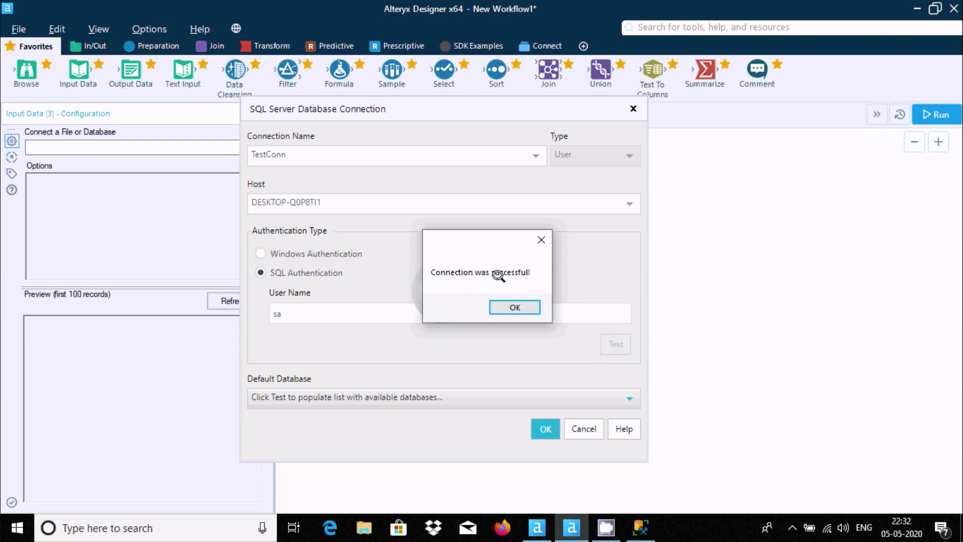
pyautogui.click(511, 301)
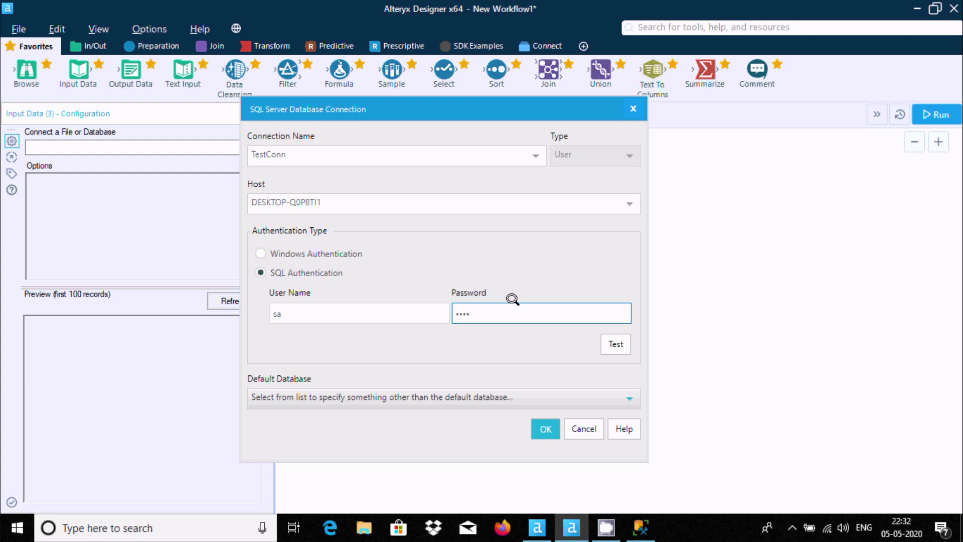
# - Set Adam as the default database and confirm the TestConn connection
pyautogui.click(547, 389)
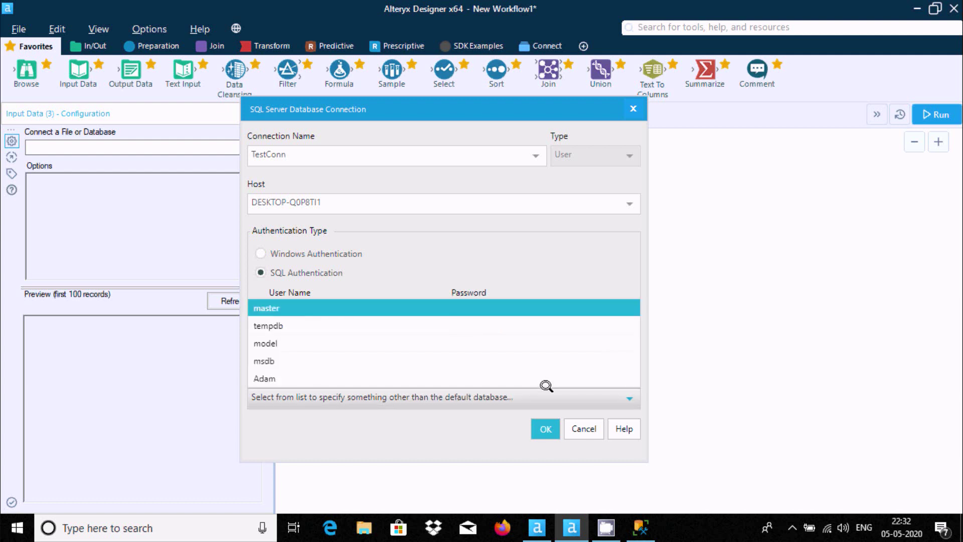
pyautogui.click(339, 374)
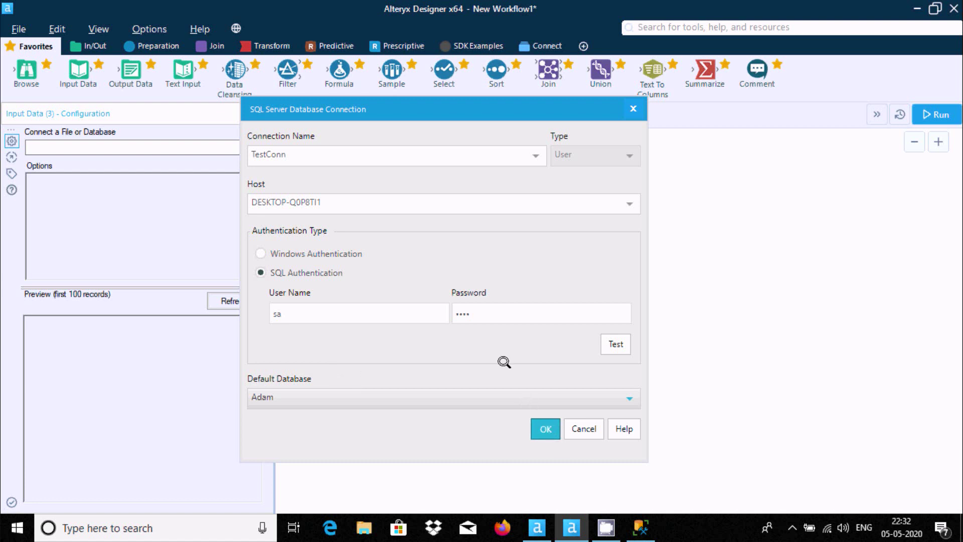
pyautogui.press('Return')
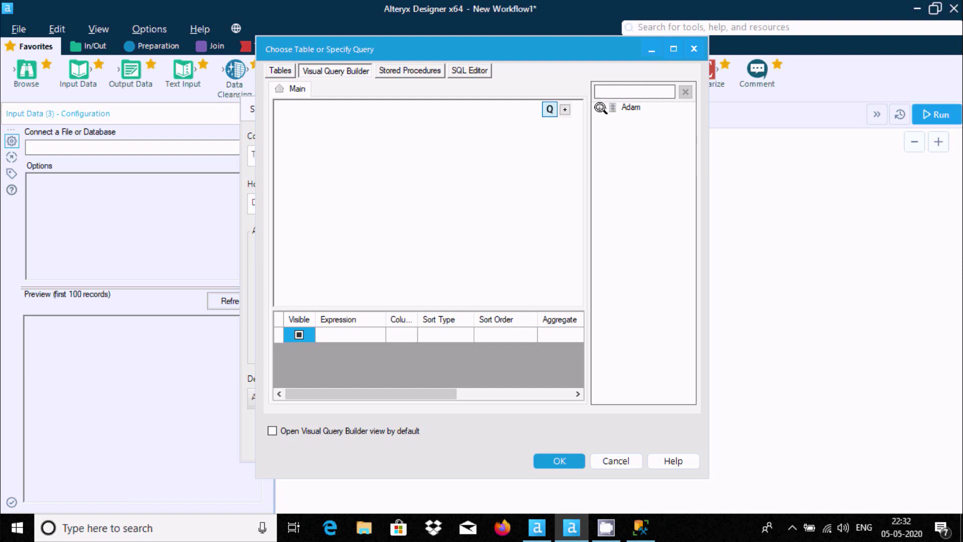
# - Add DEPARTMENTS to the query with DEPARTMENT_ID, DEPARTMENT_NAME, MANAGER_ID and LOCATION_ID
pyautogui.click(597, 107)
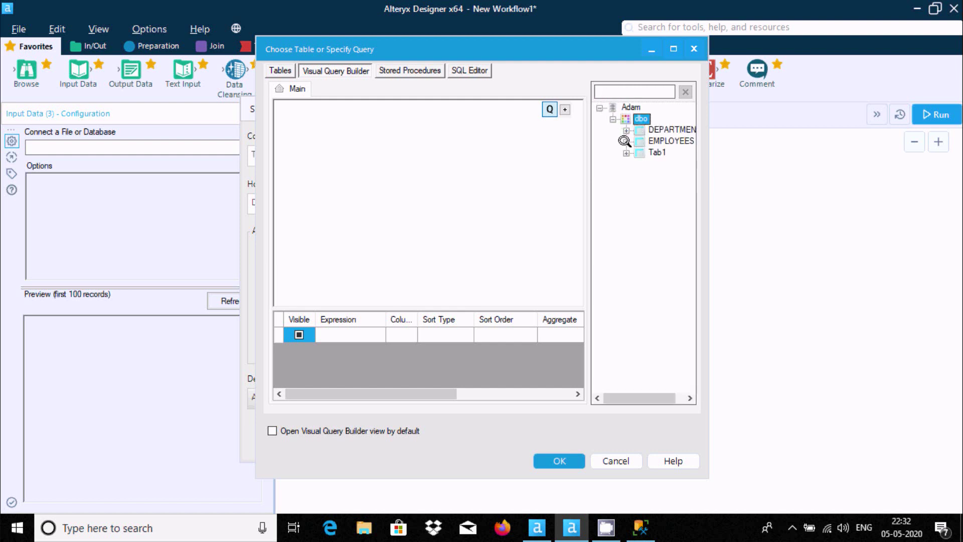
pyautogui.click(651, 129)
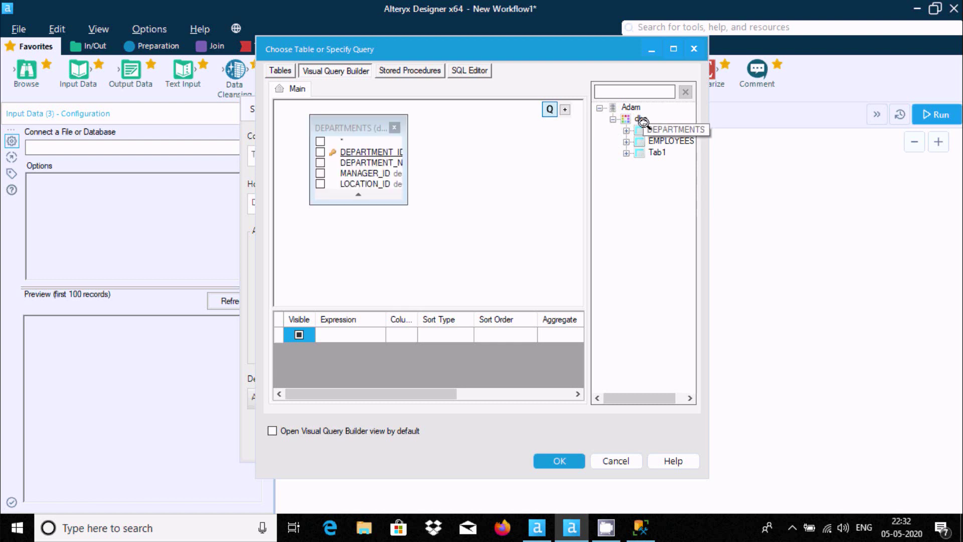
pyautogui.click(319, 150)
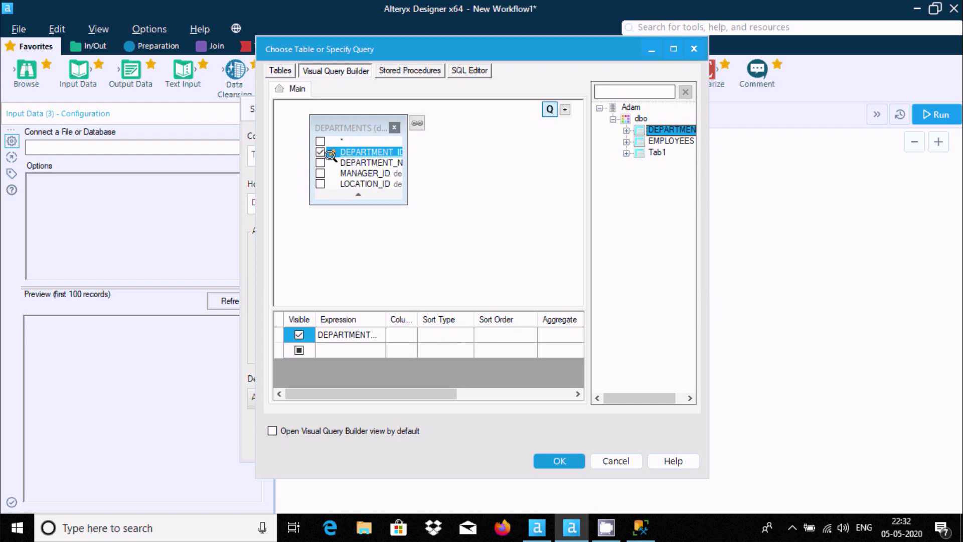
pyautogui.click(673, 49)
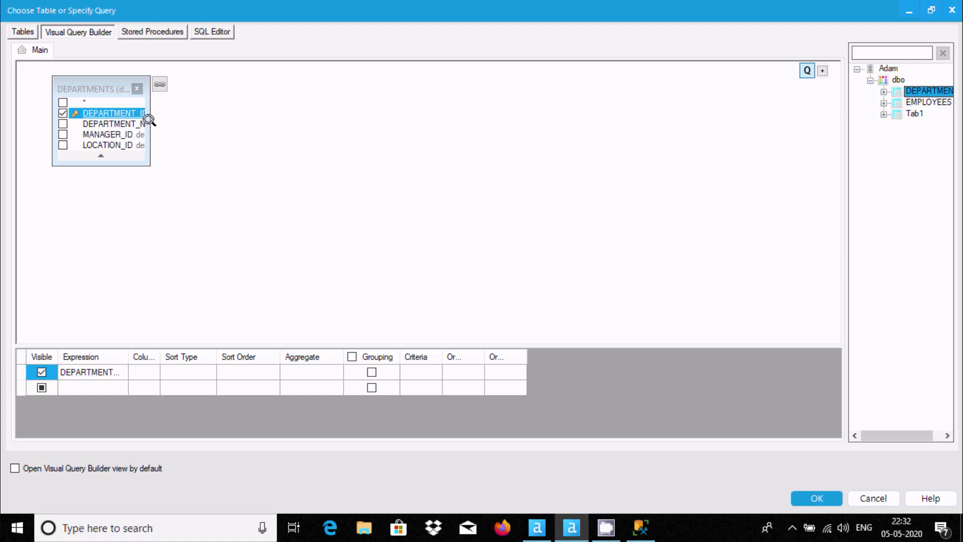
pyautogui.moveTo(151, 133); pyautogui.dragTo(380, 181)
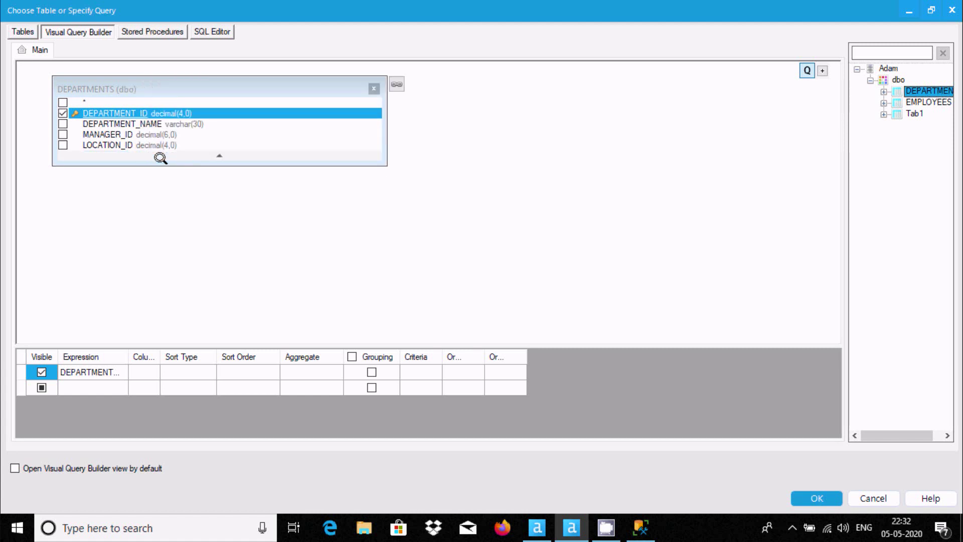
pyautogui.moveTo(159, 167); pyautogui.dragTo(159, 237)
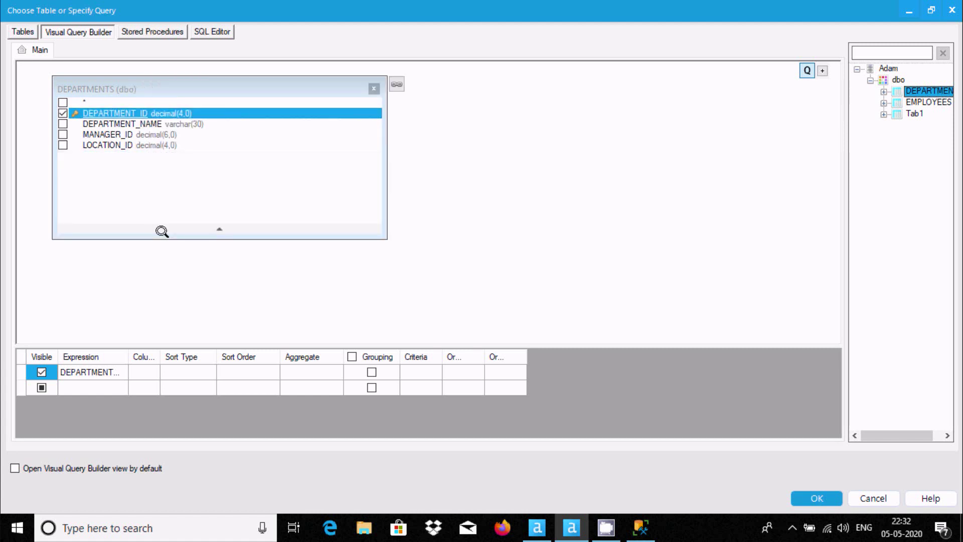
pyautogui.click(63, 124)
pyautogui.click(62, 134)
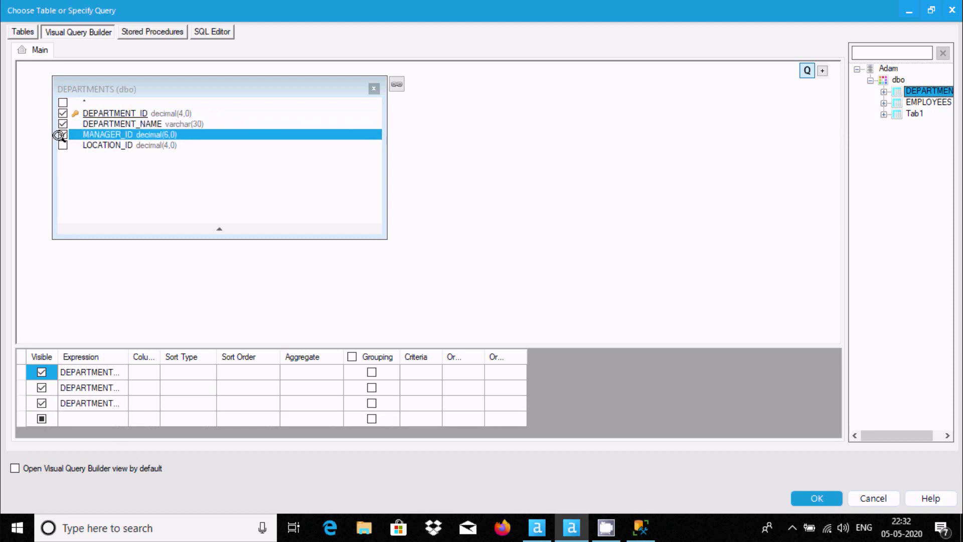
pyautogui.click(62, 145)
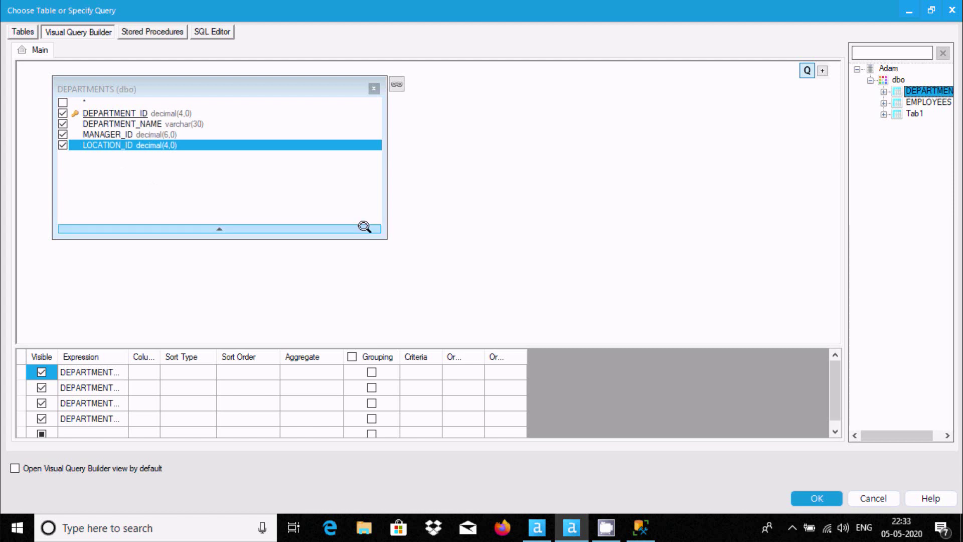
# - Check the aggregate options, widen the Column Name grid column, and accept the query
pyautogui.click(303, 371)
pyautogui.click(334, 372)
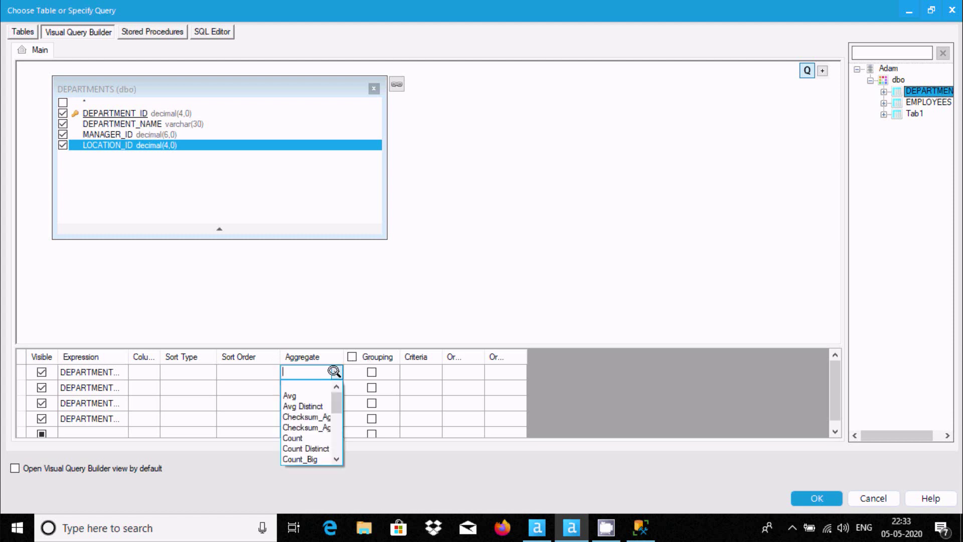
pyautogui.click(334, 372)
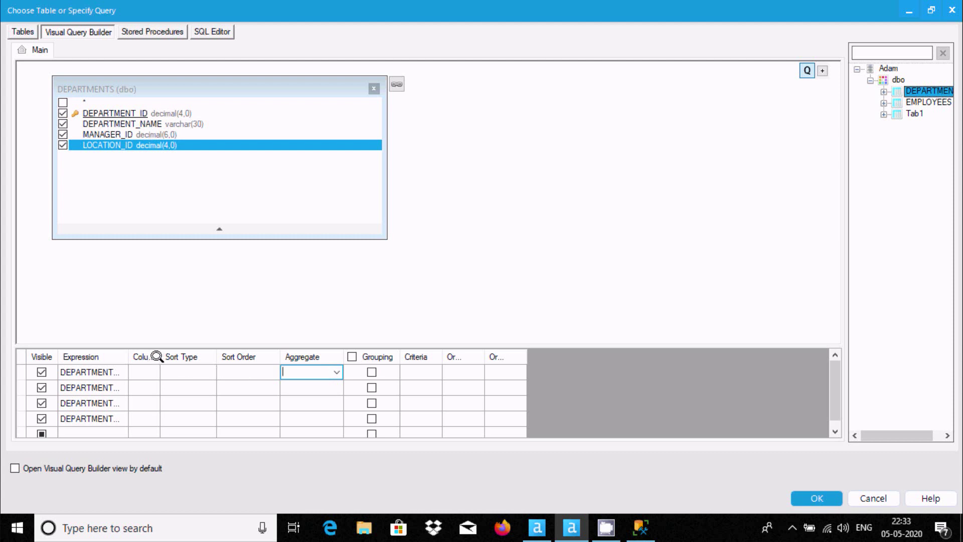
pyautogui.moveTo(157, 356); pyautogui.dragTo(202, 356)
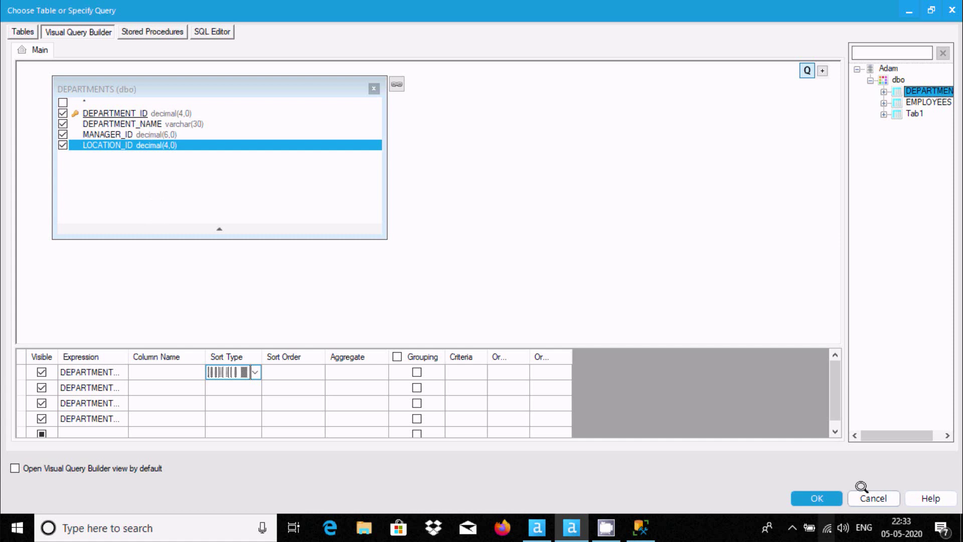
pyautogui.click(816, 498)
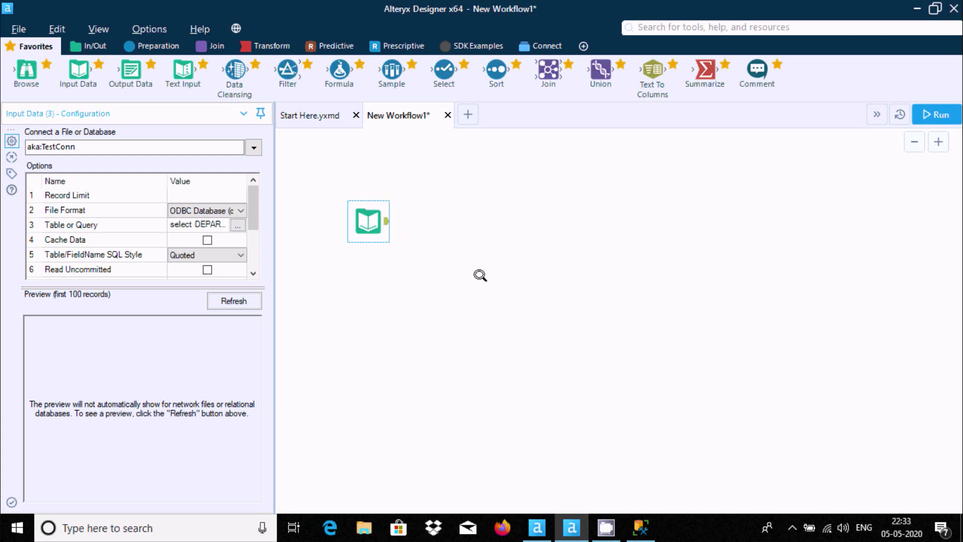
# - Add an Output Data tool fed by Input Data and open its destination connections list
pyautogui.click(558, 220)
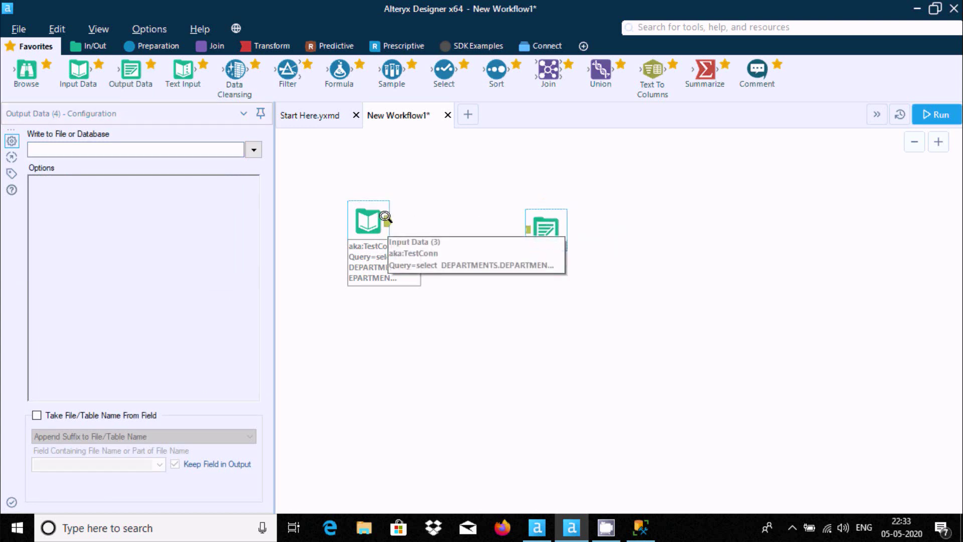
pyautogui.moveTo(384, 219); pyautogui.dragTo(524, 229)
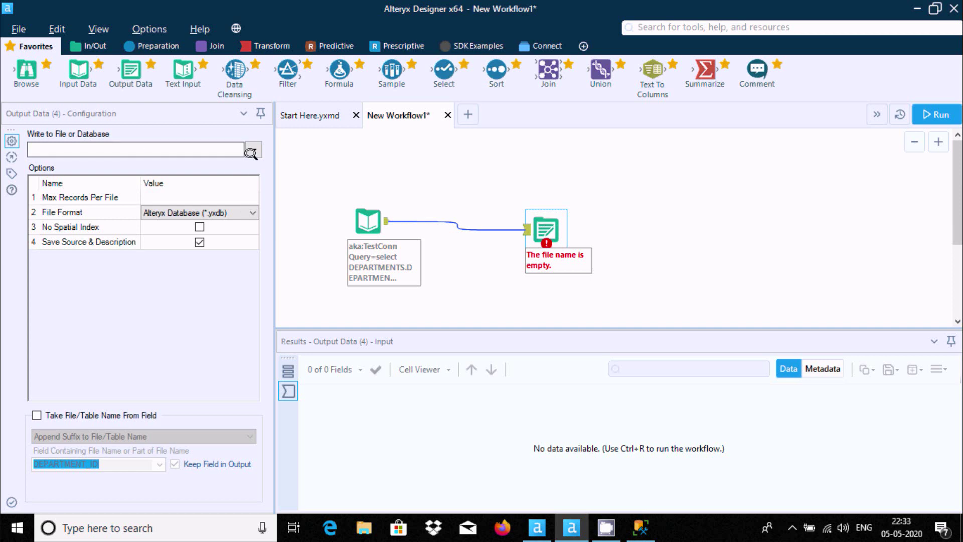
pyautogui.click(253, 149)
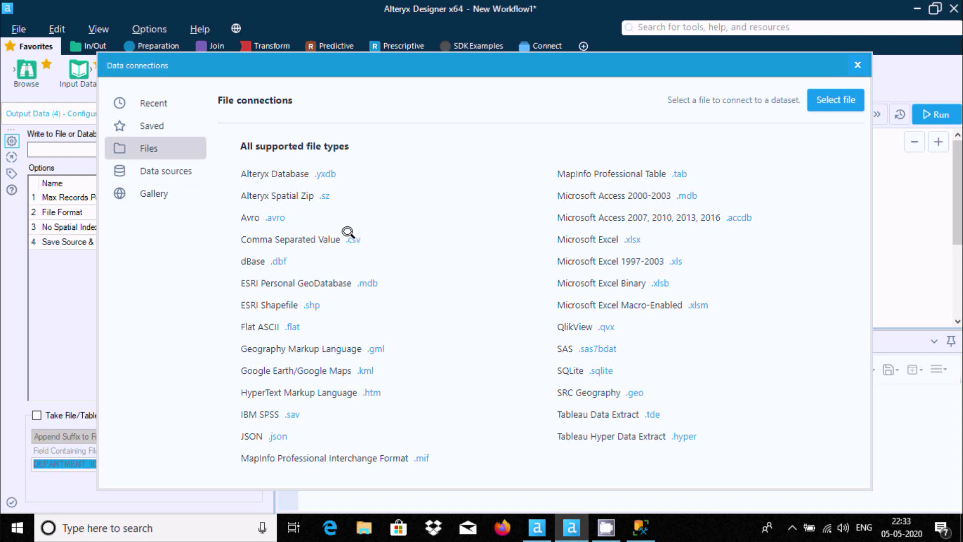
# - Save the Output Data target as AlteryxFile1.csv, Comma Separated Value format, in Ruby\File
pyautogui.press('Escape')
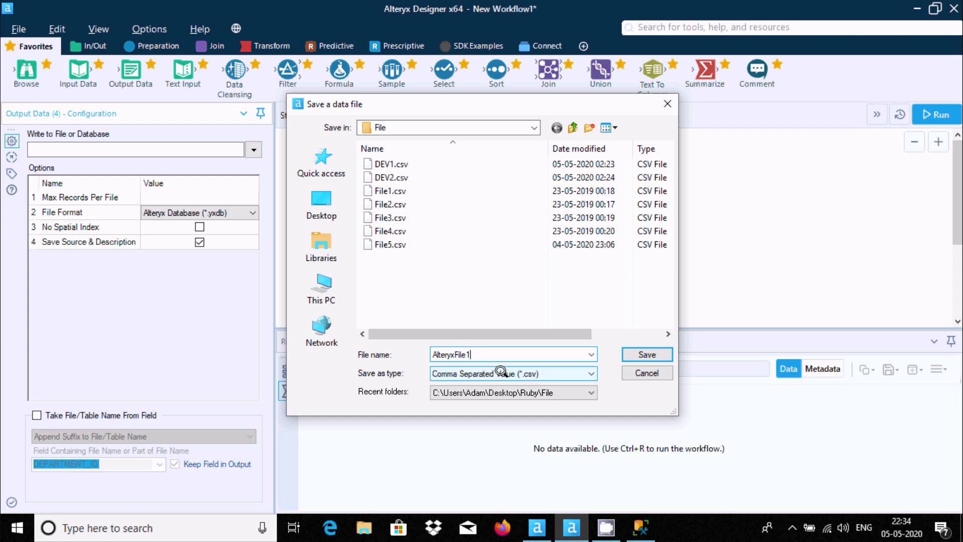
pyautogui.click(641, 354)
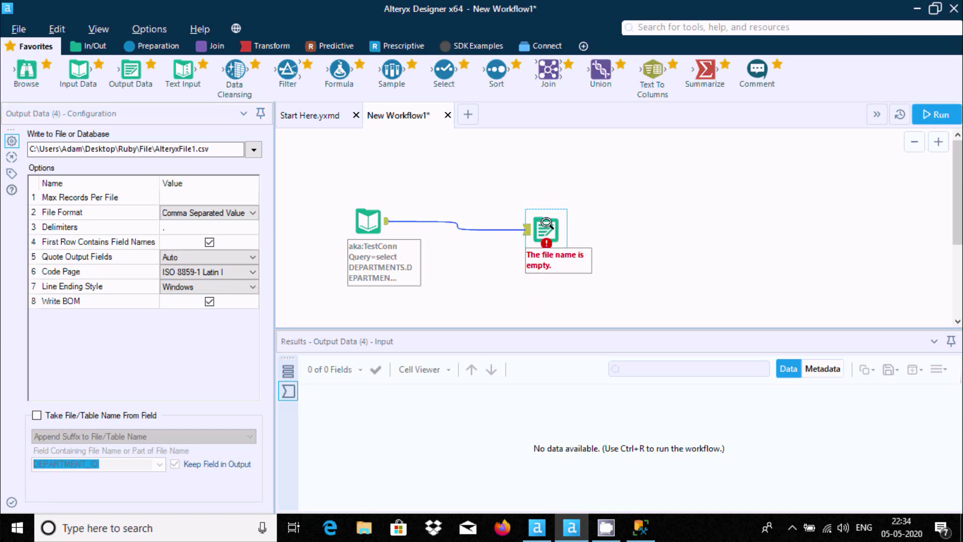
# - Open the Output Data tool's properties, run the workflow, and view the workflow-level settings
pyautogui.rightClick(550, 227)
pyautogui.click(596, 455)
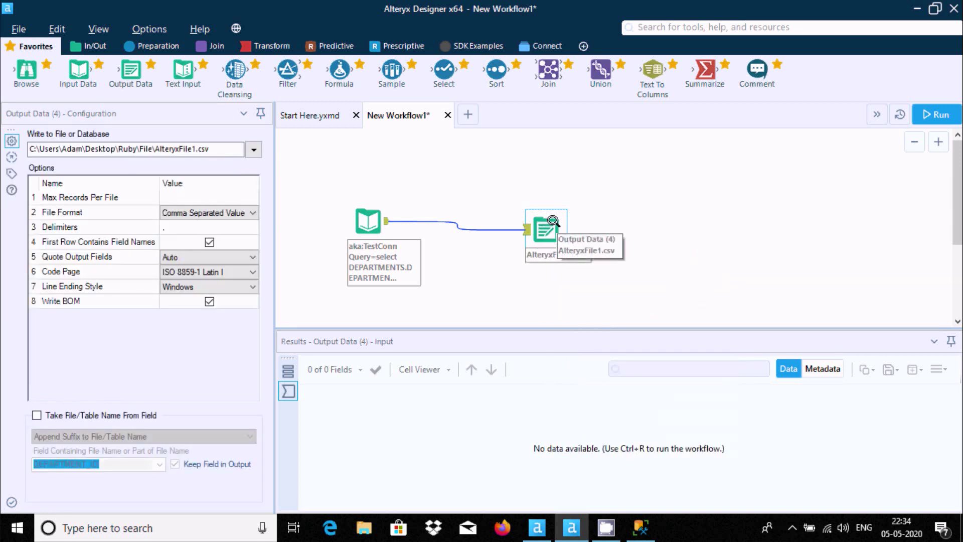
pyautogui.click(504, 186)
pyautogui.hotkey('ctrl', 'r')
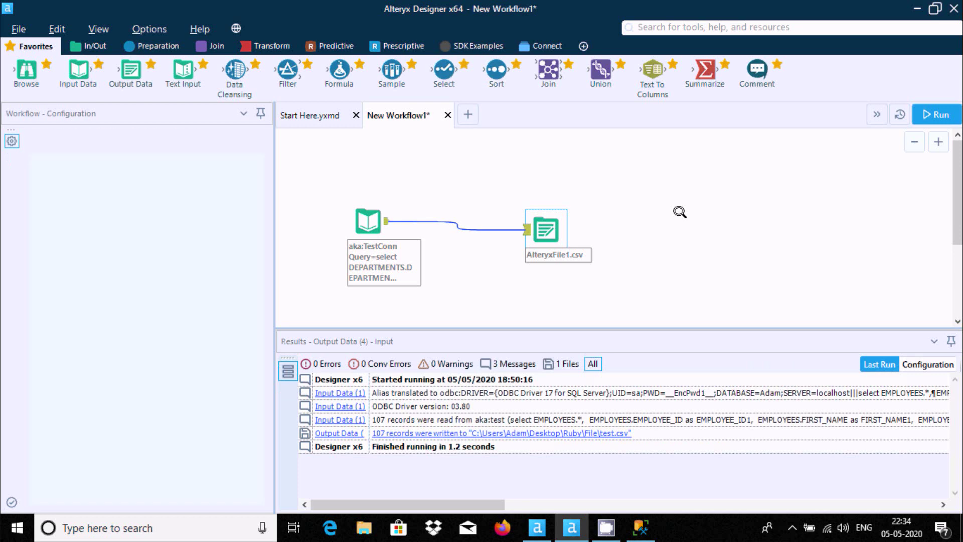
pyautogui.click(679, 210)
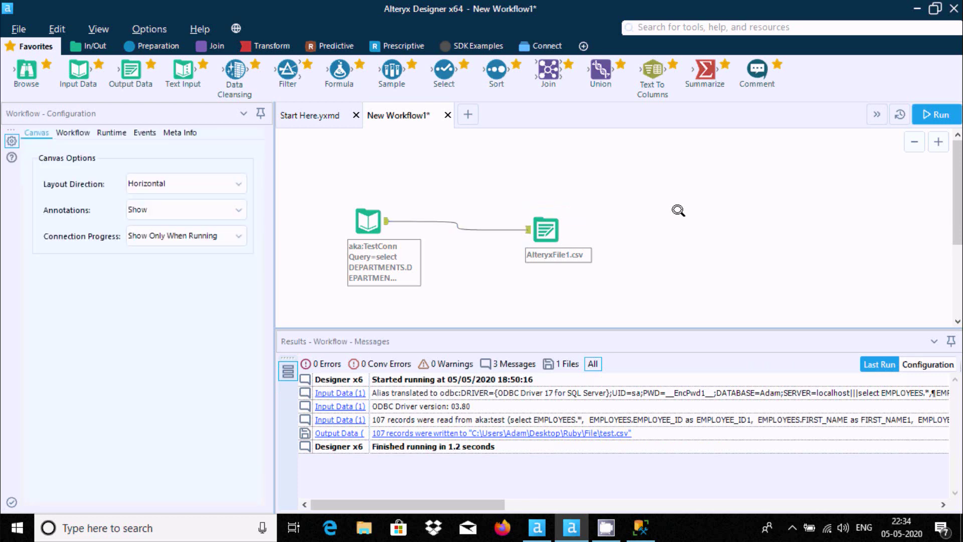
# - Save the workflow as New Workflow1.yxmd in the Main folder on the Desktop
pyautogui.hotkey('ctrl', 's')
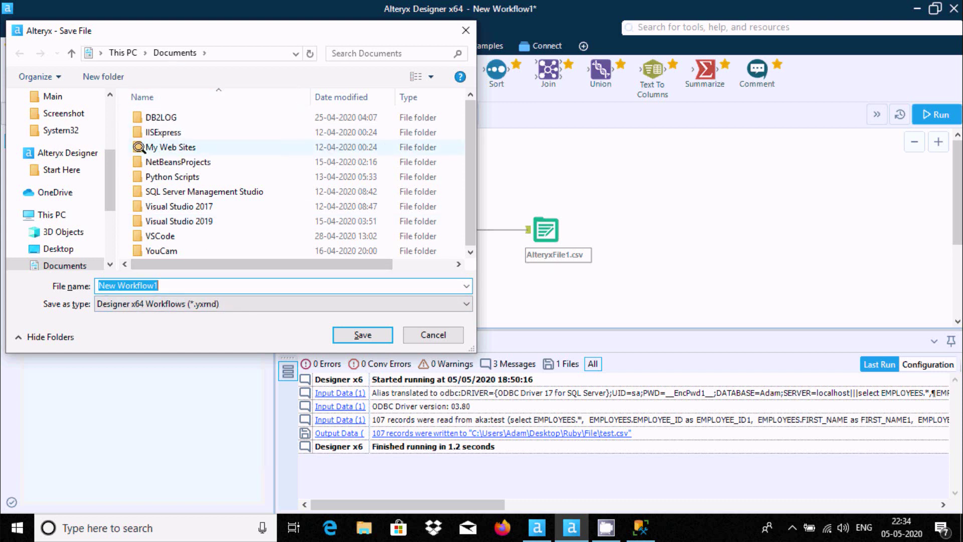
pyautogui.scroll(3, 60, 126)
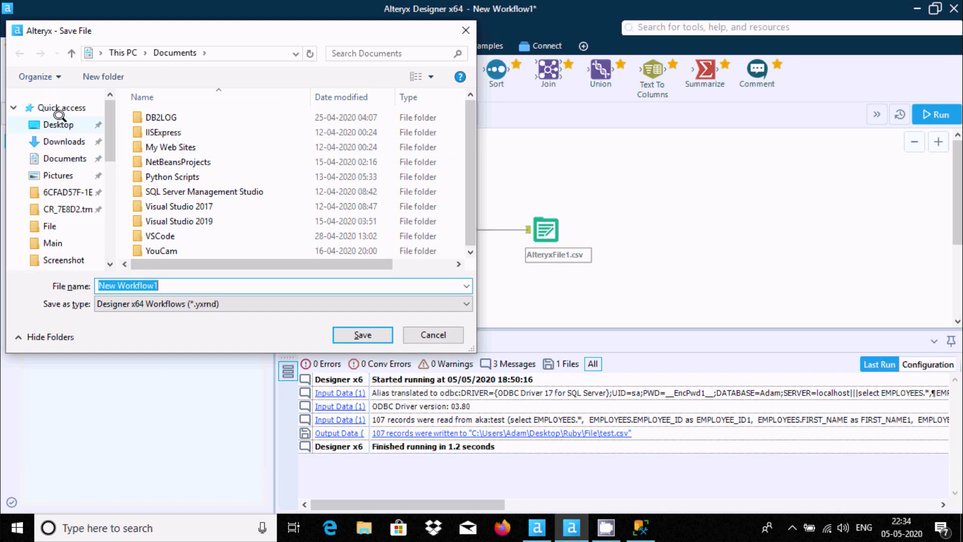
pyautogui.click(59, 121)
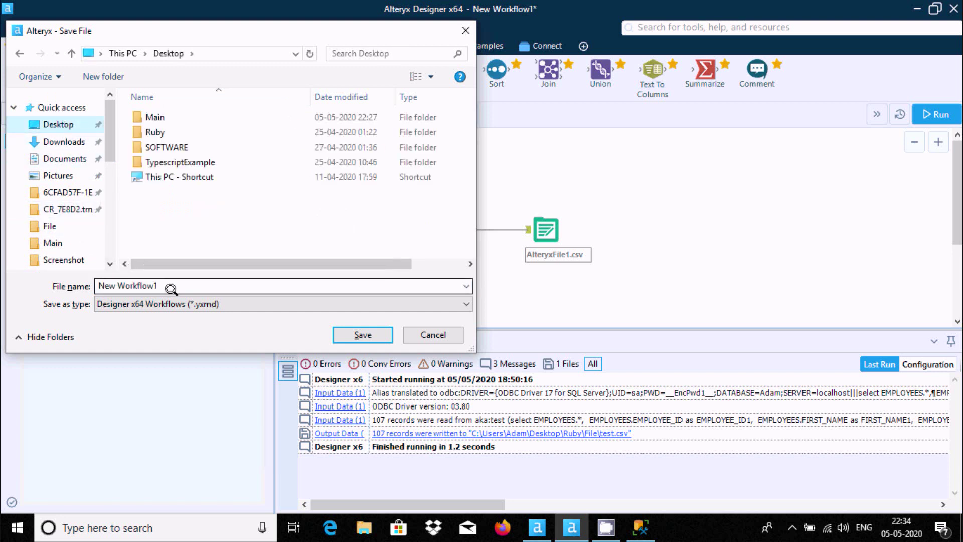
pyautogui.doubleClick(155, 117)
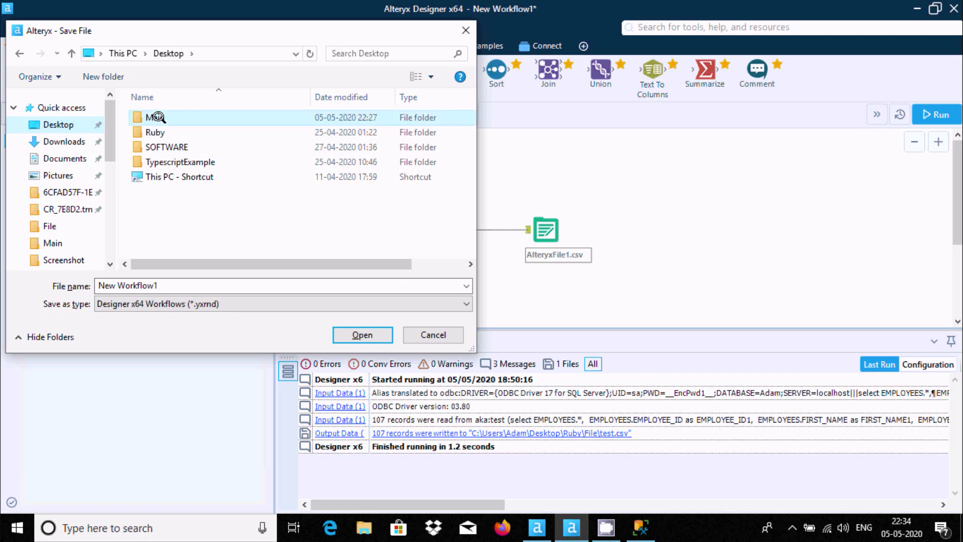
pyautogui.click(369, 325)
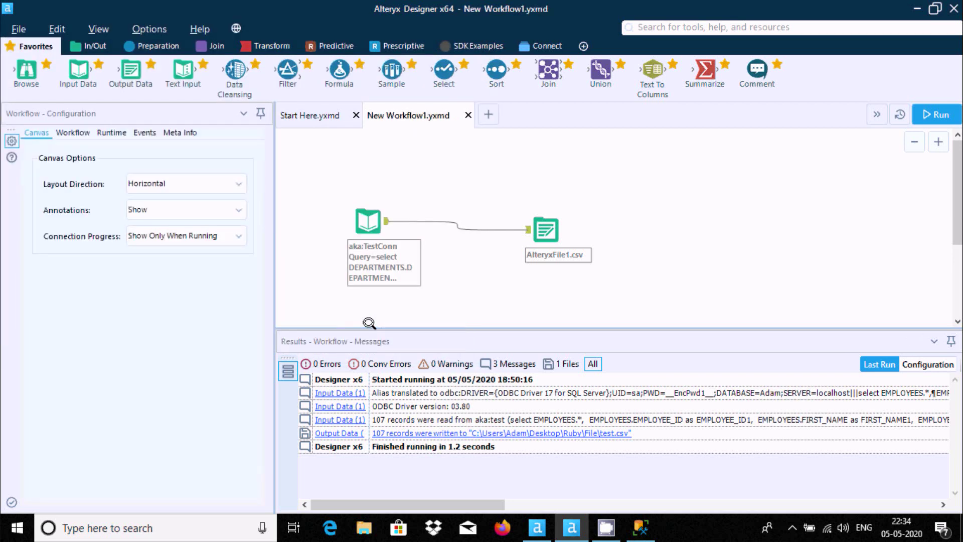
# - Run the workflow, writing 24 DEPARTMENTS records to AlteryxFile1.csv, and dismiss the finished message
pyautogui.scroll(-3, 397, 202)
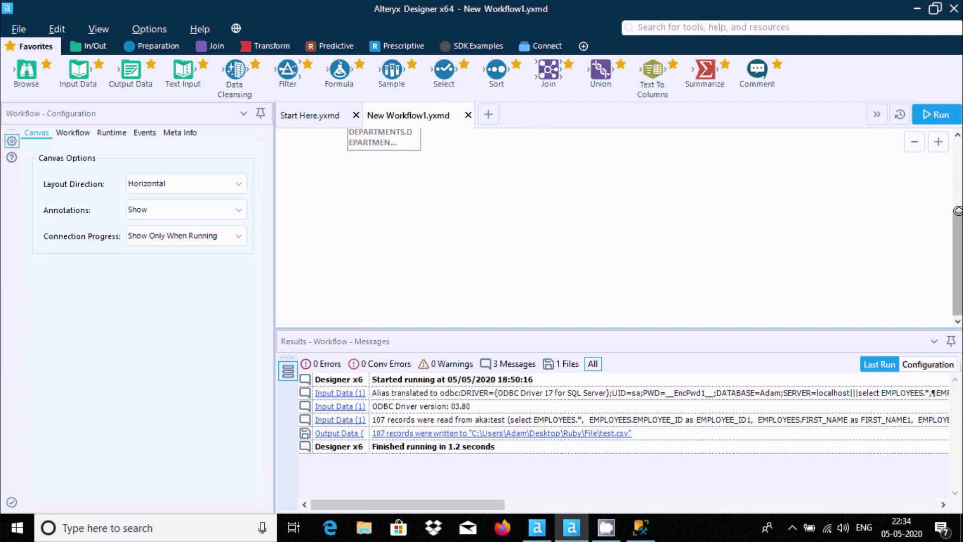
pyautogui.scroll(3, 955, 210)
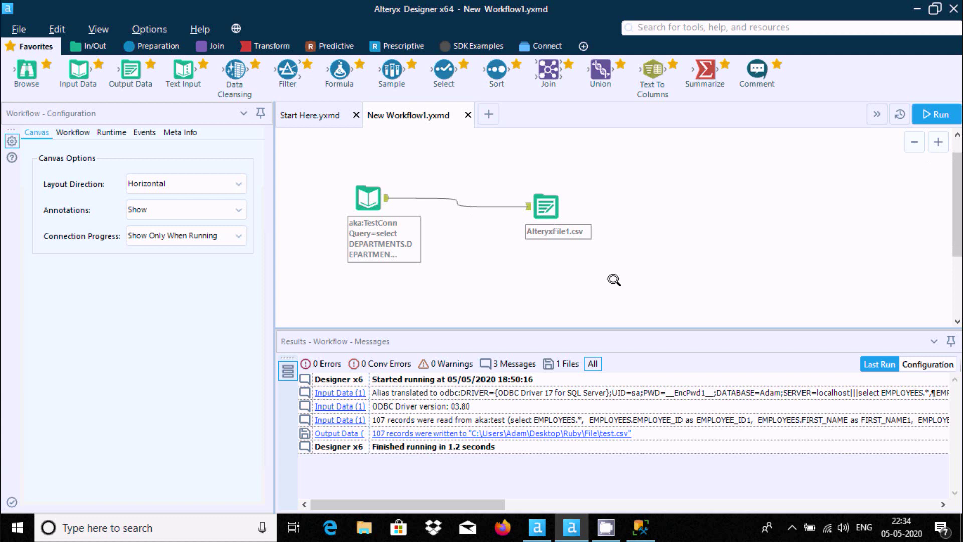
pyautogui.click(934, 113)
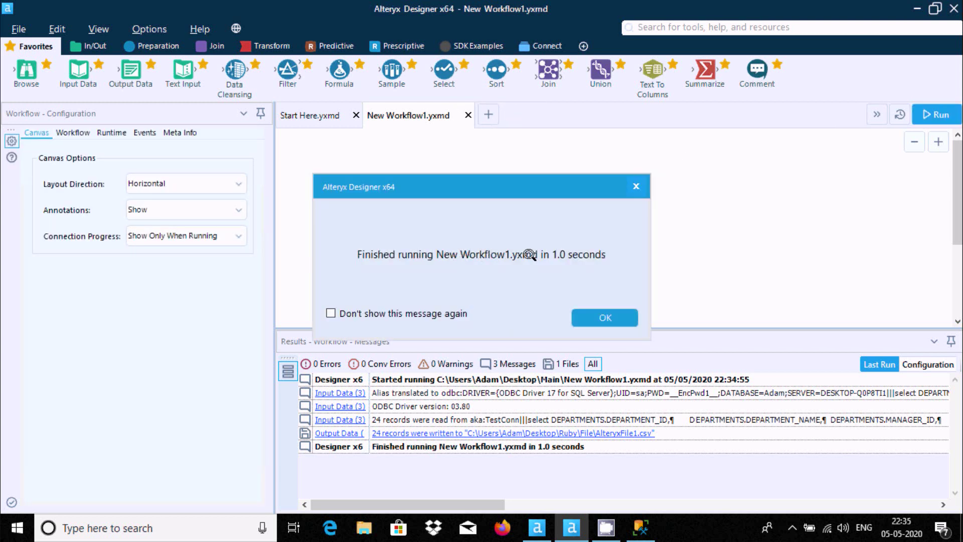
pyautogui.click(581, 317)
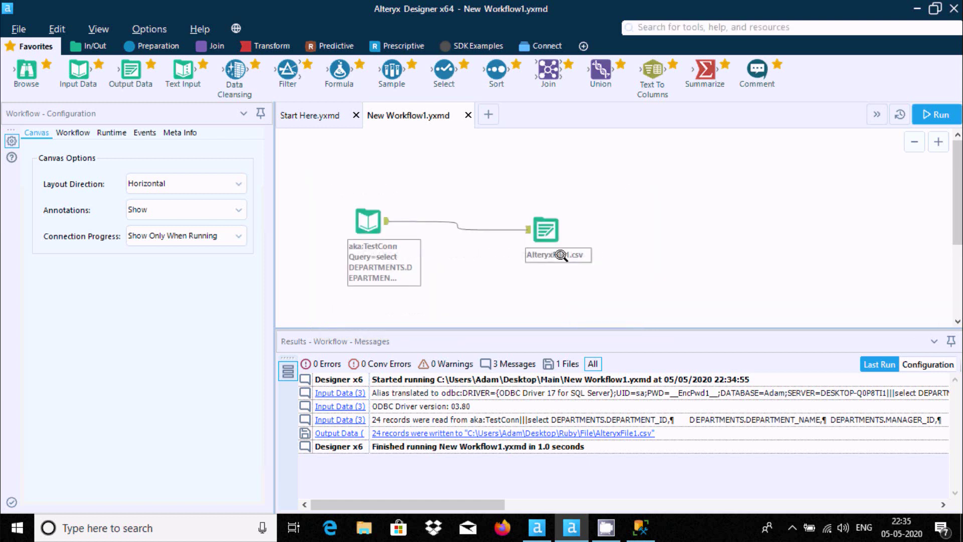
# - Review the run results, then minimize Alteryx Designer
pyautogui.scroll(-3, 552, 258)
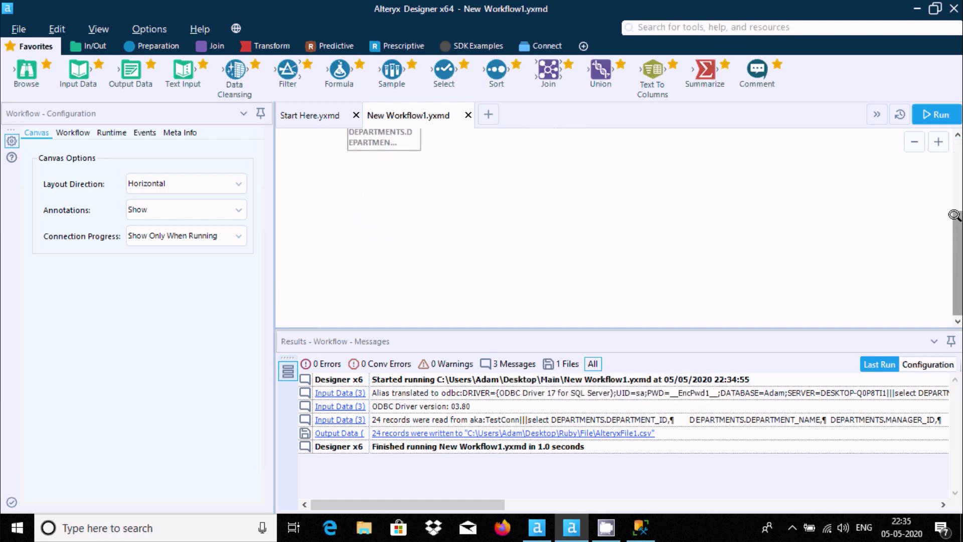
pyautogui.scroll(3, 895, 254)
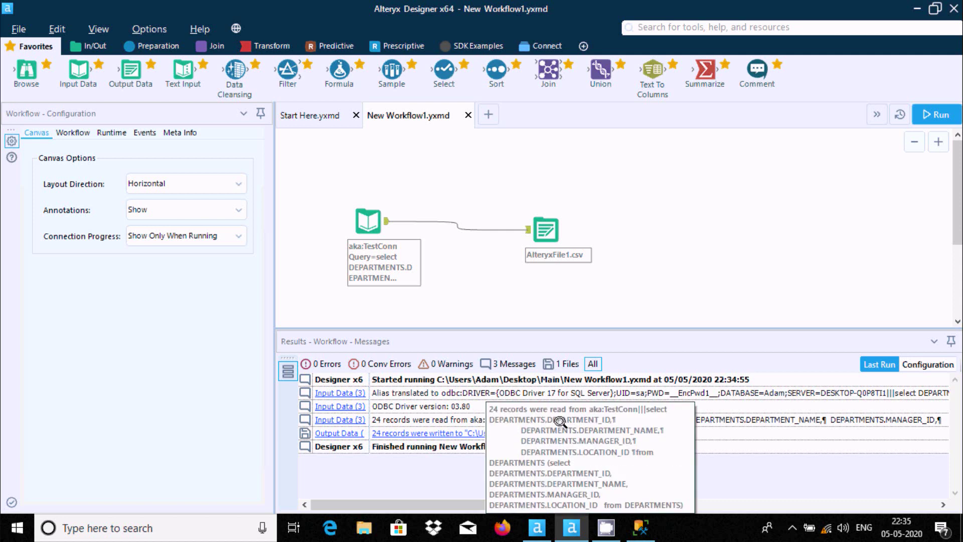
pyautogui.scroll(-1, 711, 197)
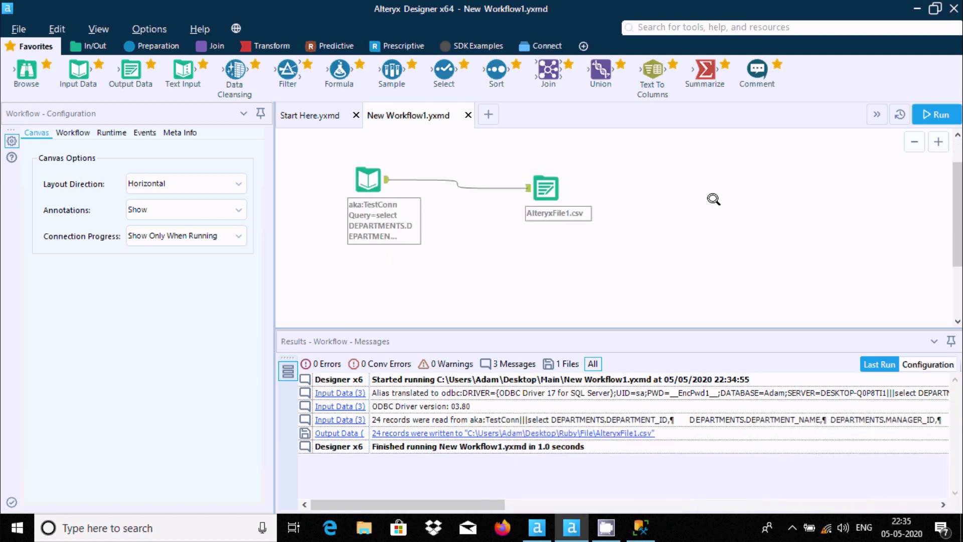
pyautogui.click(906, 5)
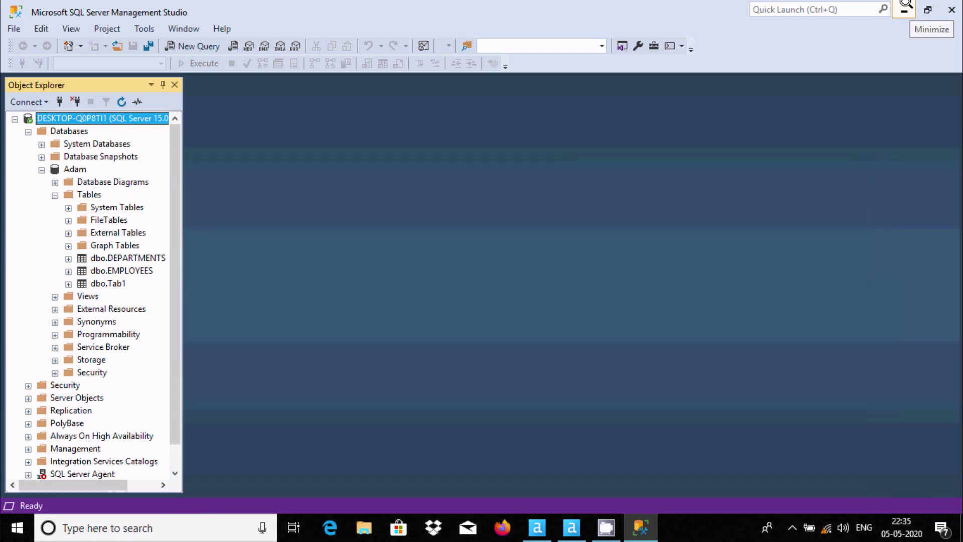
# - Minimize the remaining window and open the Ruby\File folder from the desktop
pyautogui.click(906, 3)
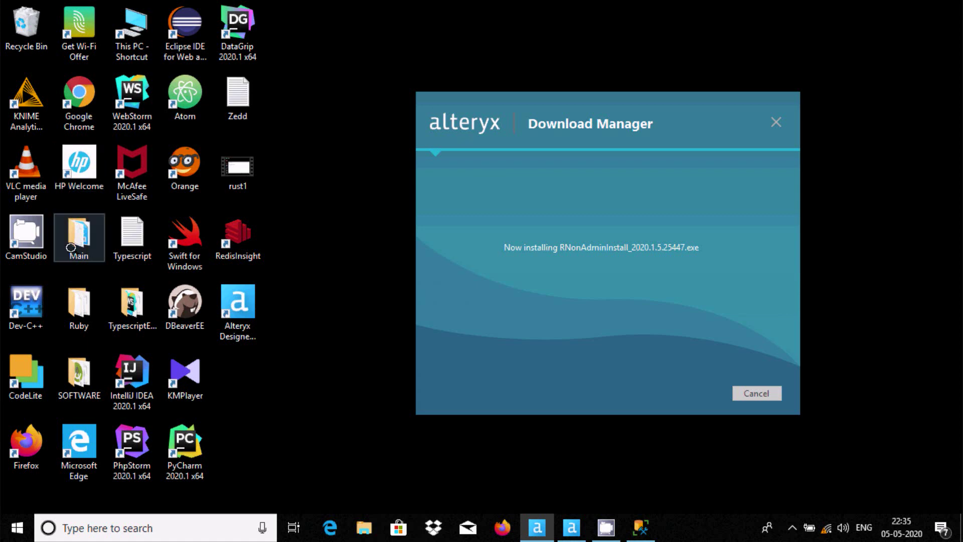
pyautogui.doubleClick(81, 301)
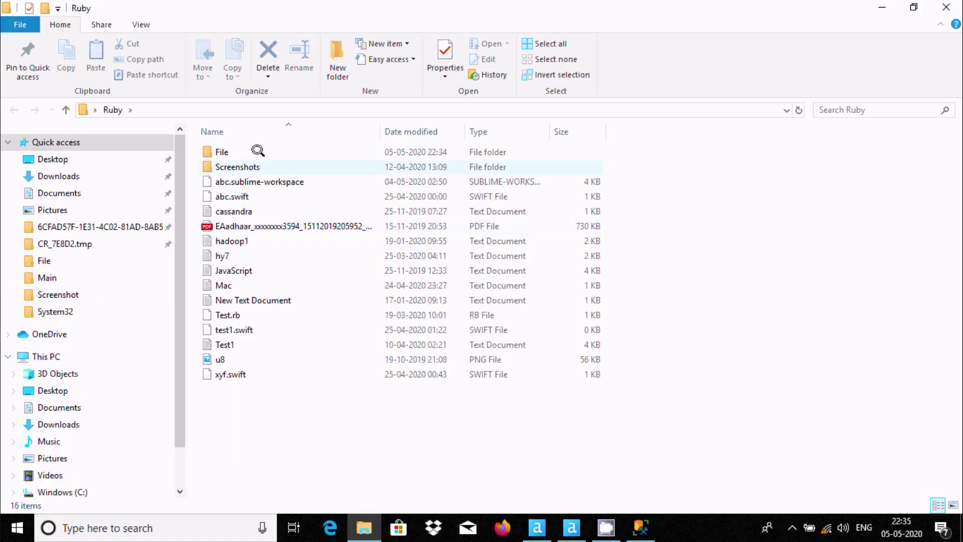
pyautogui.doubleClick(243, 146)
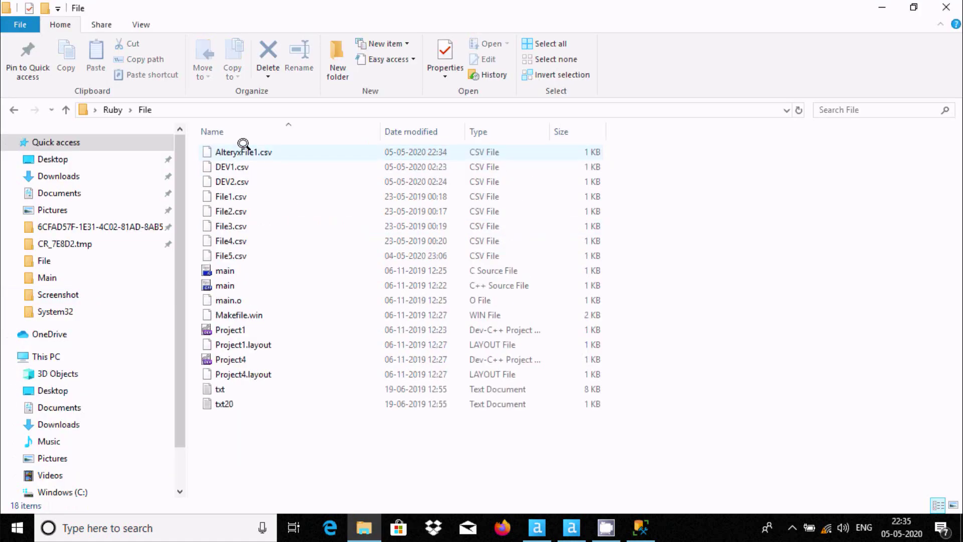
# - Open AlteryxFile1.csv in Notepad, check the department rows 20–270 maximized, then close it
pyautogui.click(243, 145)
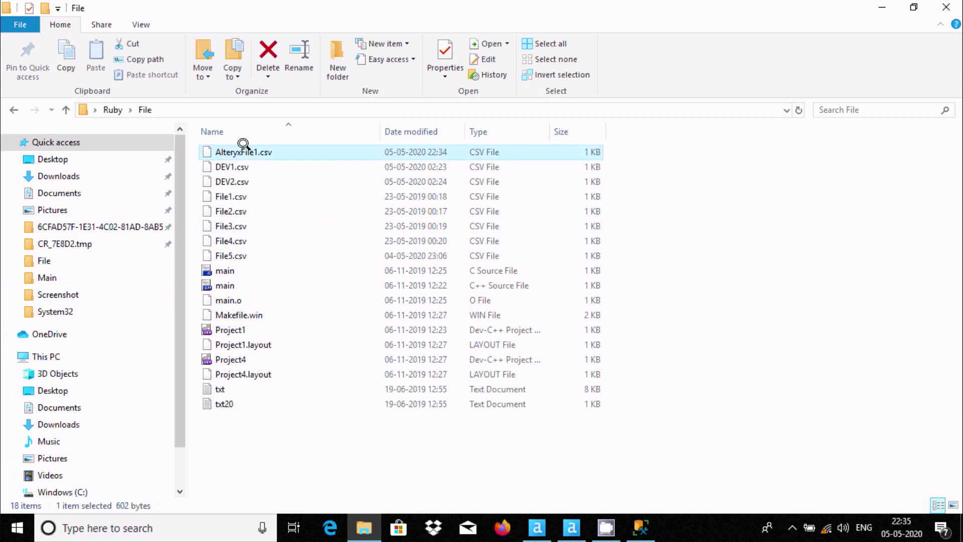
pyautogui.rightClick(243, 146)
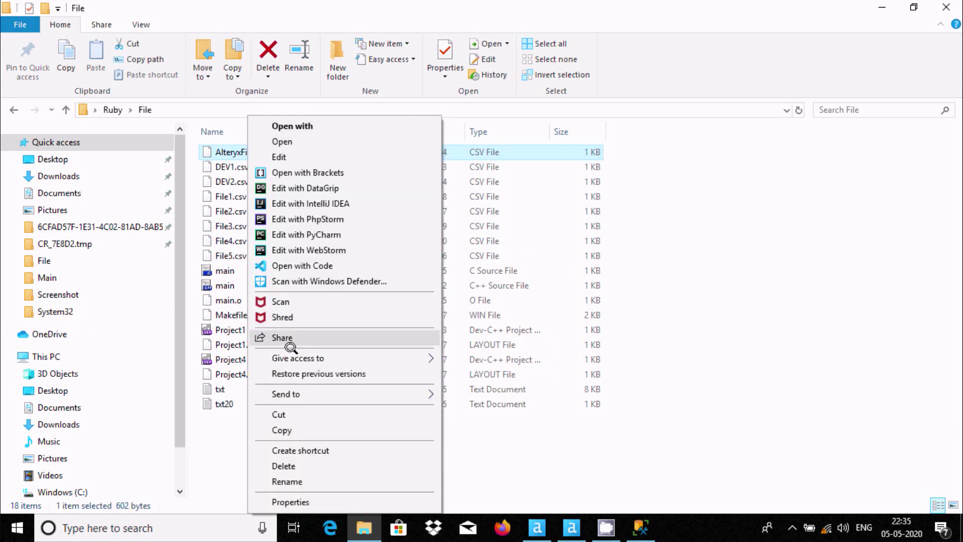
pyautogui.moveTo(298, 391)
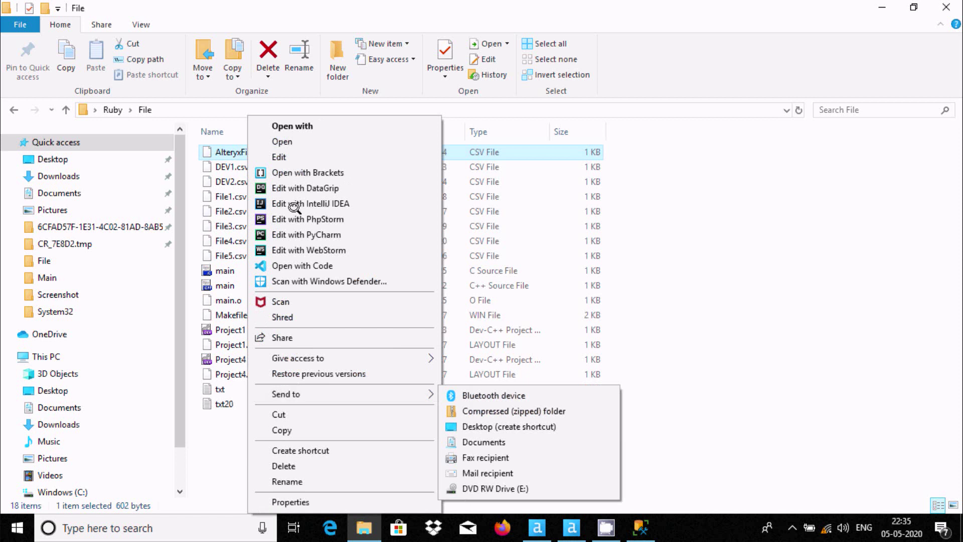
pyautogui.click(291, 126)
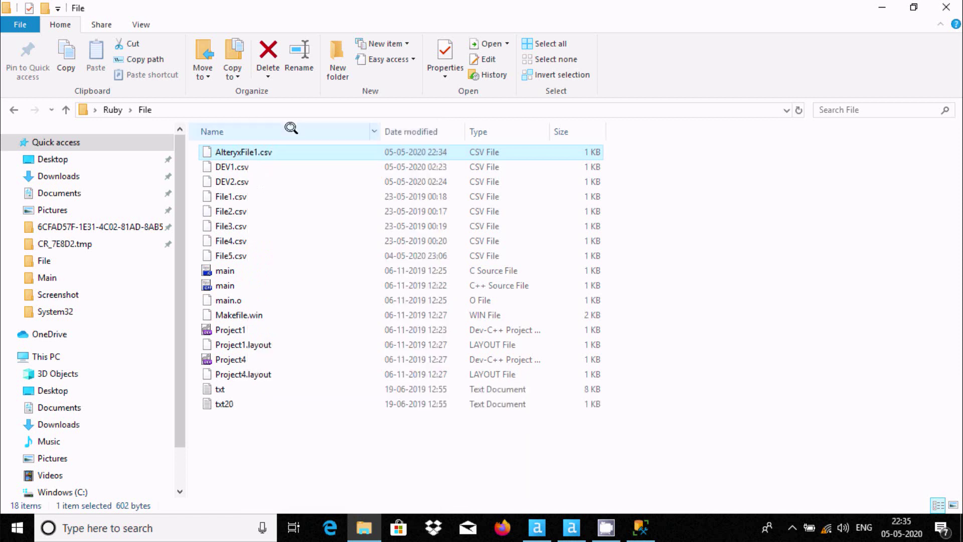
pyautogui.click(370, 191)
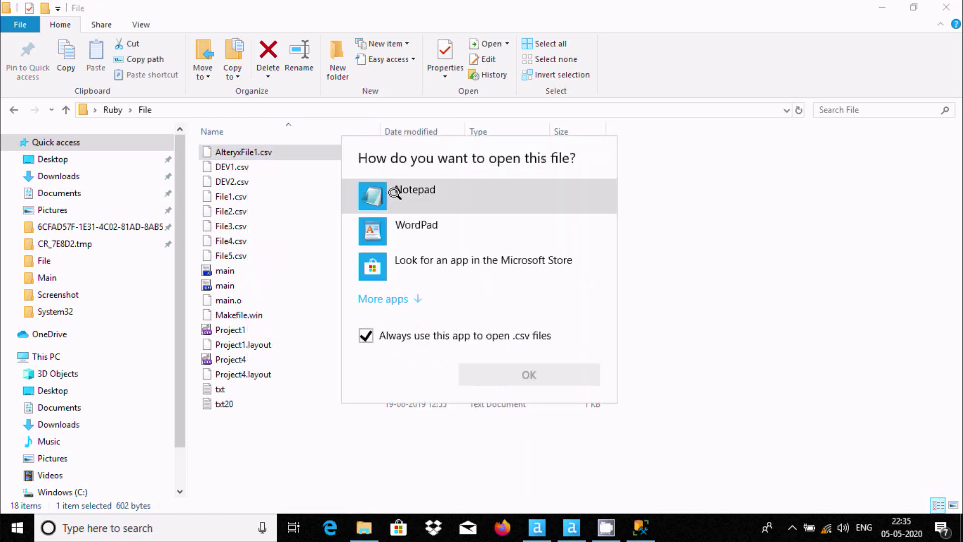
pyautogui.click(464, 375)
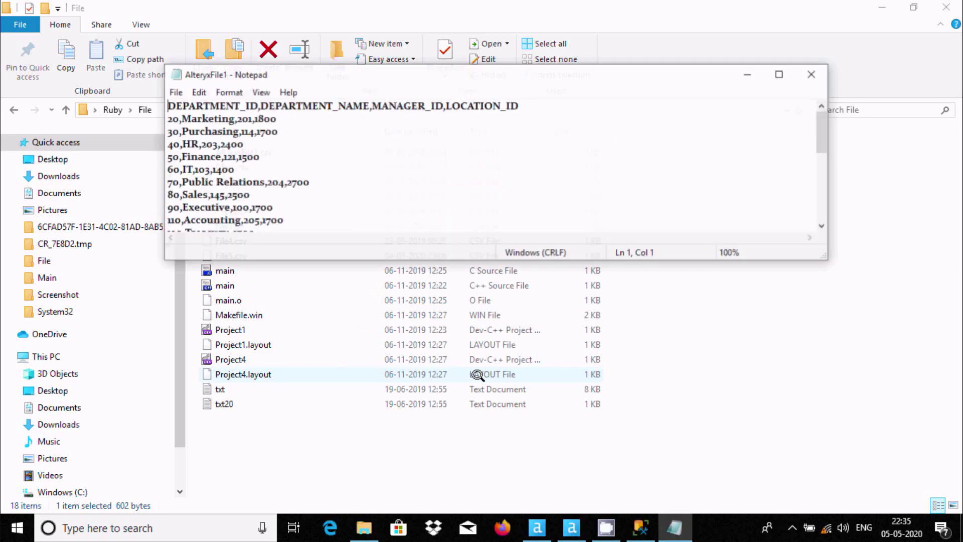
pyautogui.click(779, 74)
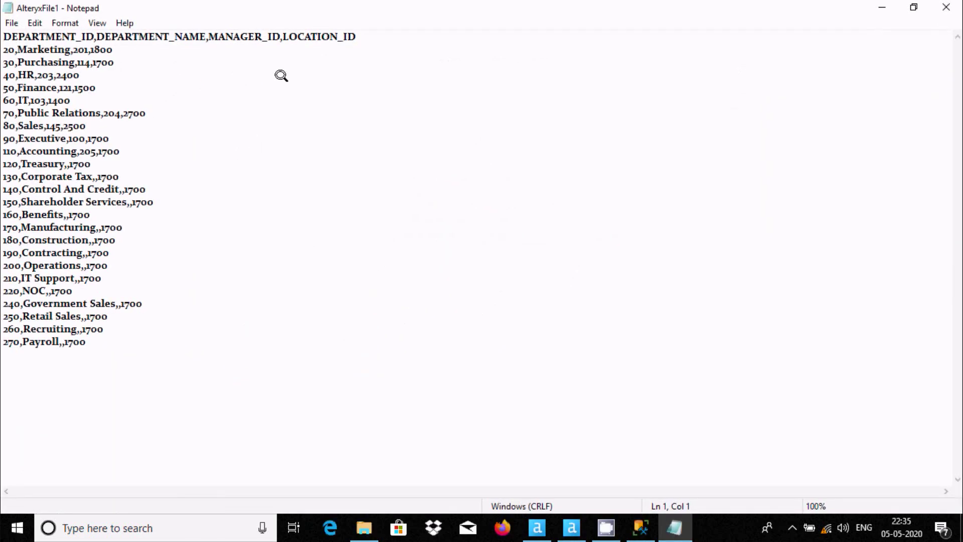
pyautogui.click(933, 8)
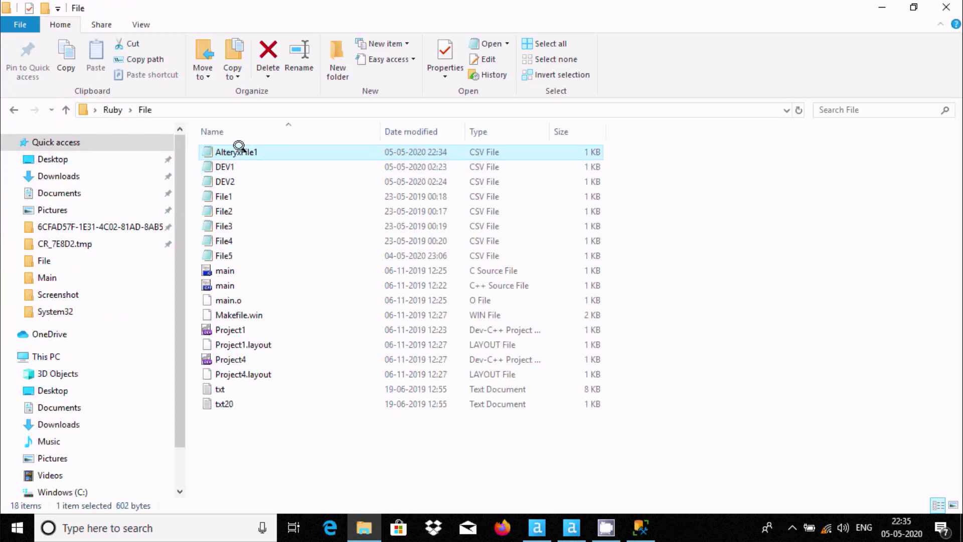
# - Close the Ruby\File Explorer window and return to Alteryx Designer's New Workflow1
pyautogui.click(953, 6)
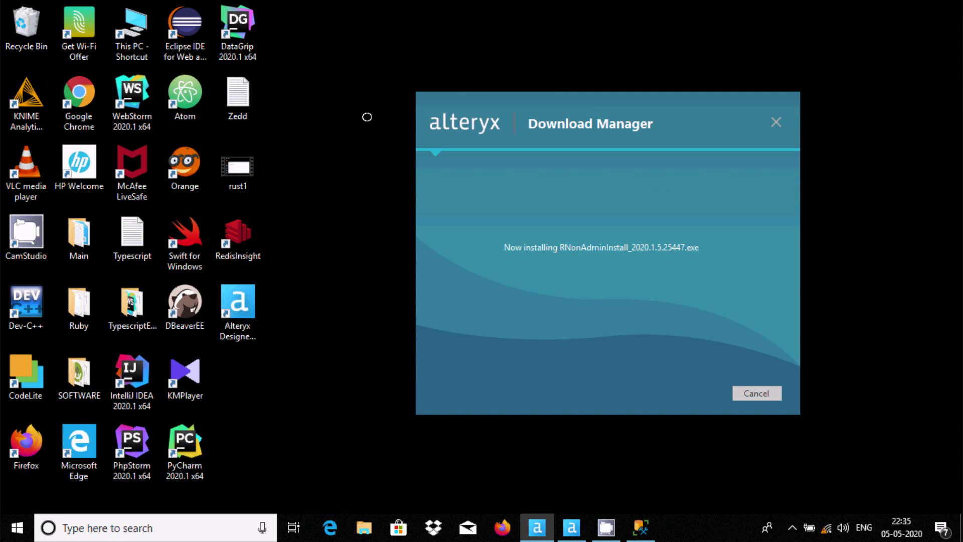
pyautogui.click(571, 527)
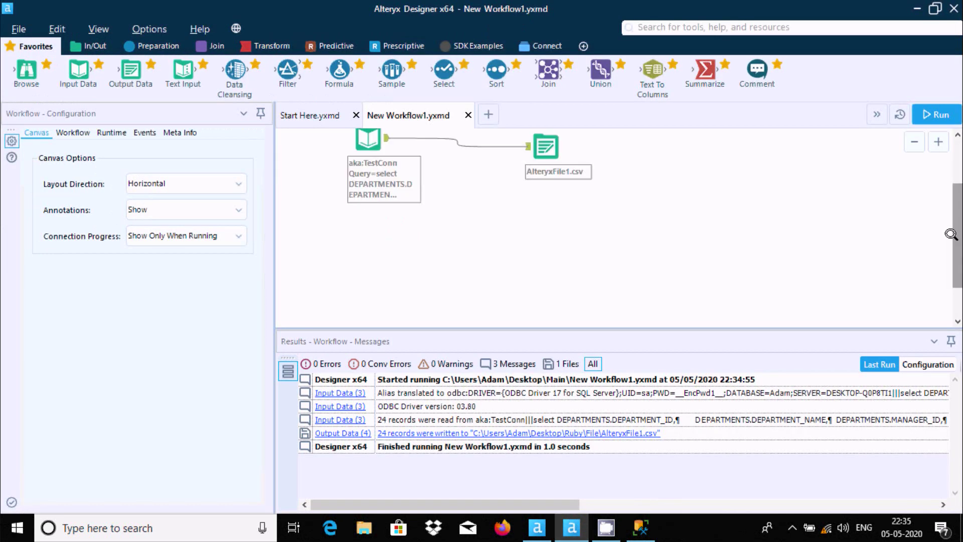
# - Drag a second Input Data tool onto the canvas below the first and list its data connections
pyautogui.moveTo(951, 235); pyautogui.dragTo(954, 174)
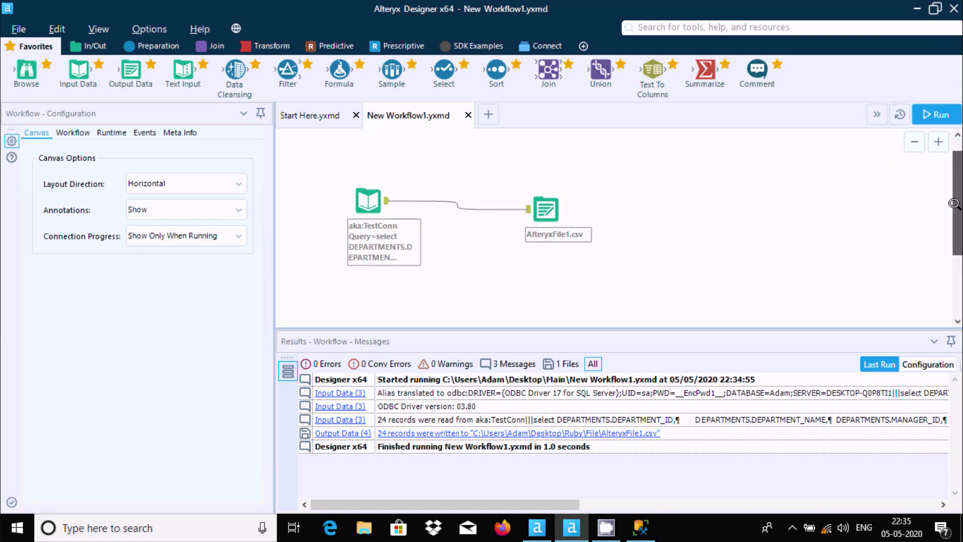
pyautogui.scroll(-2, 406, 231)
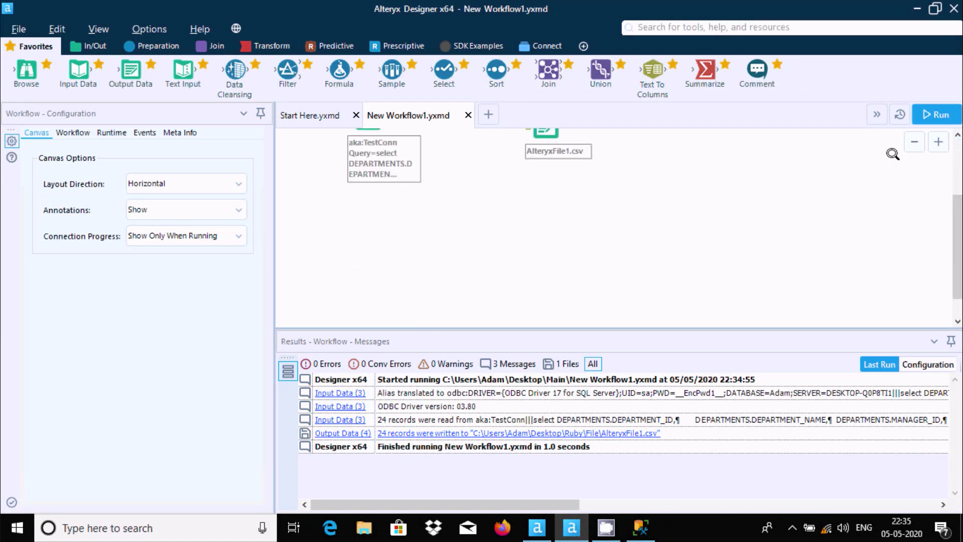
pyautogui.moveTo(947, 223); pyautogui.dragTo(946, 190)
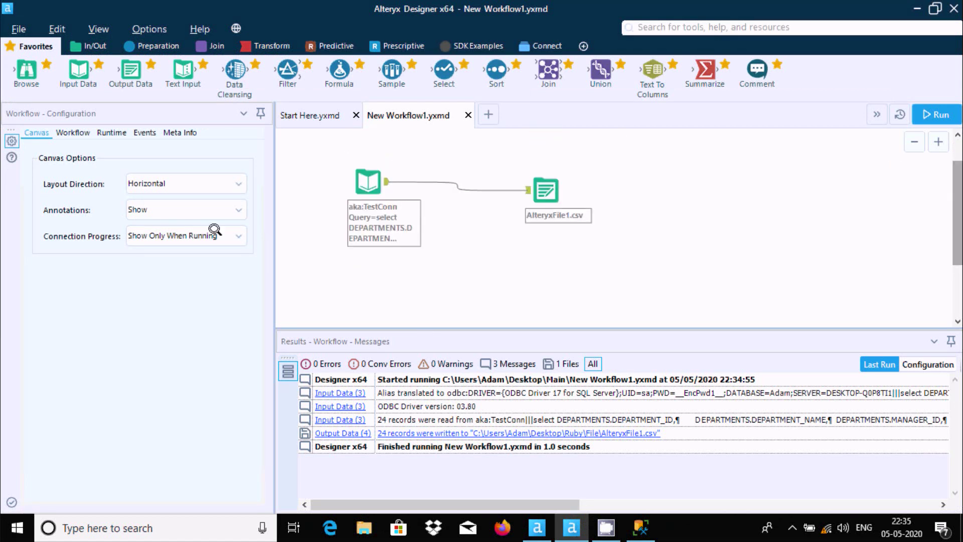
pyautogui.moveTo(77, 70); pyautogui.dragTo(379, 284)
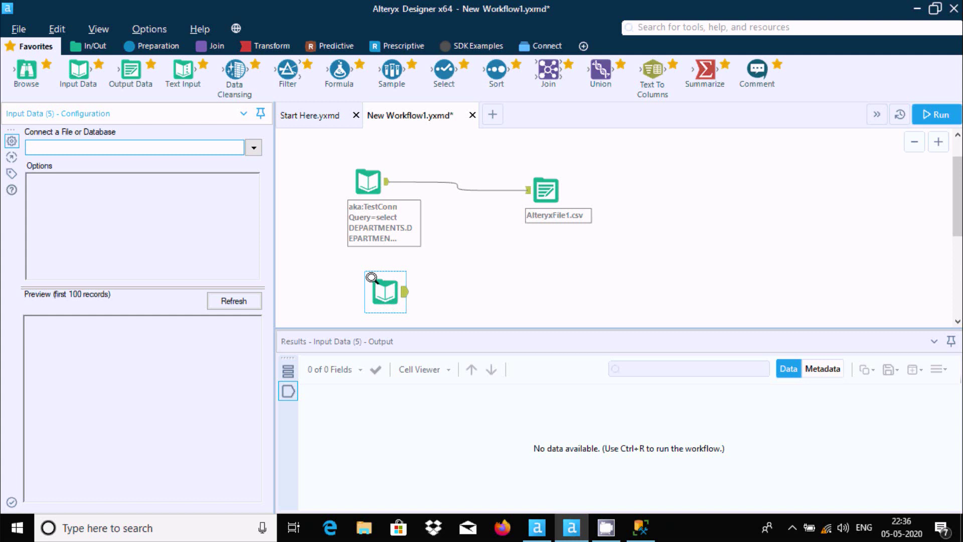
pyautogui.click(254, 147)
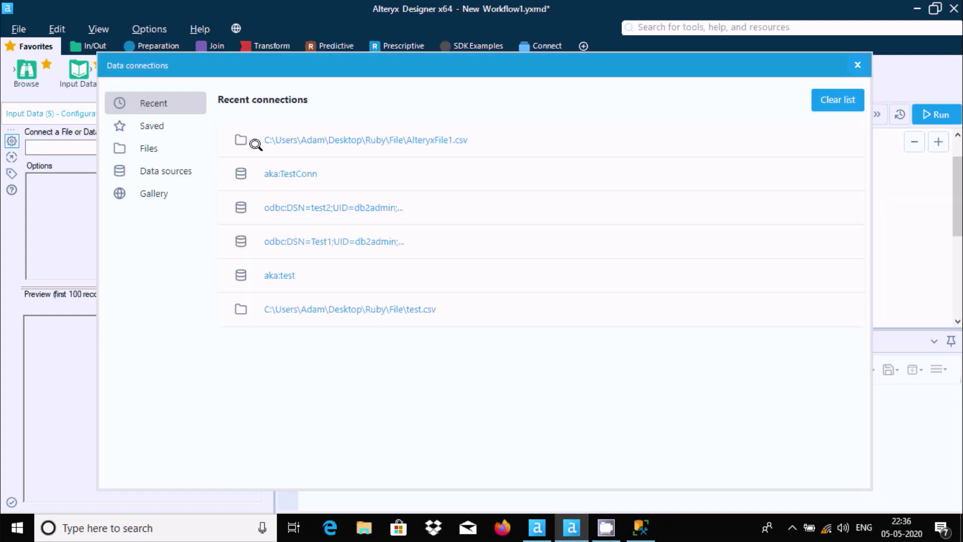
# - Start a quick SQL Server connection named TestConn1, then switch to Management Studio
pyautogui.click(187, 165)
pyautogui.click(377, 134)
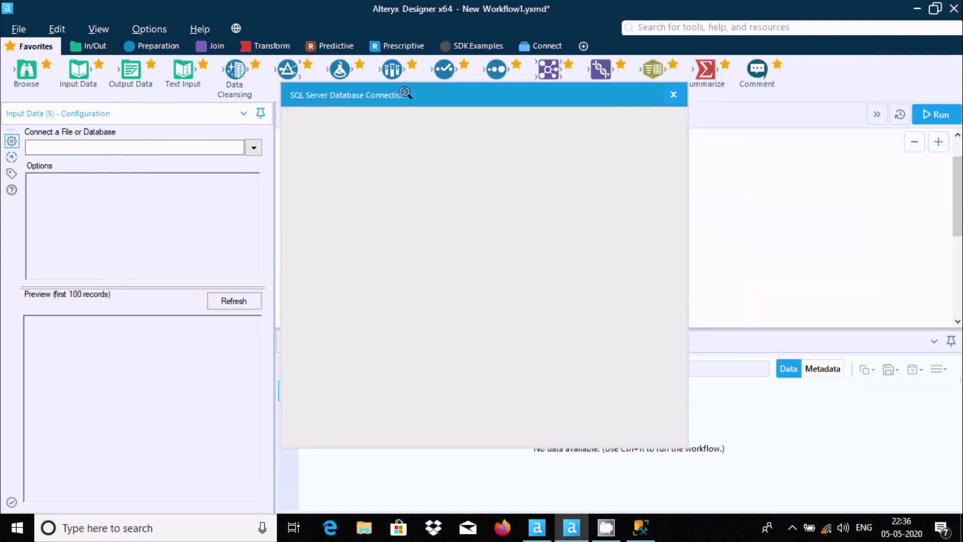
pyautogui.click(380, 139)
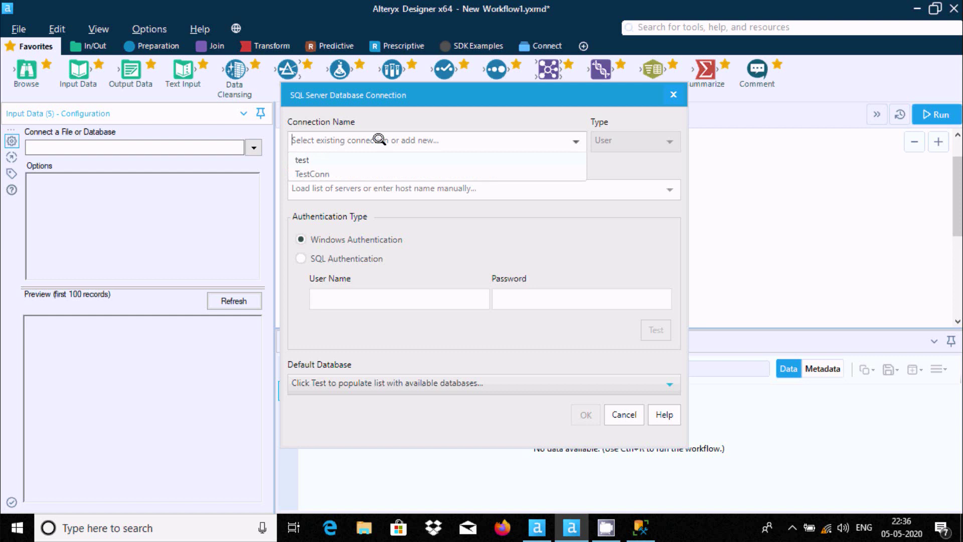
pyautogui.write('Tes')
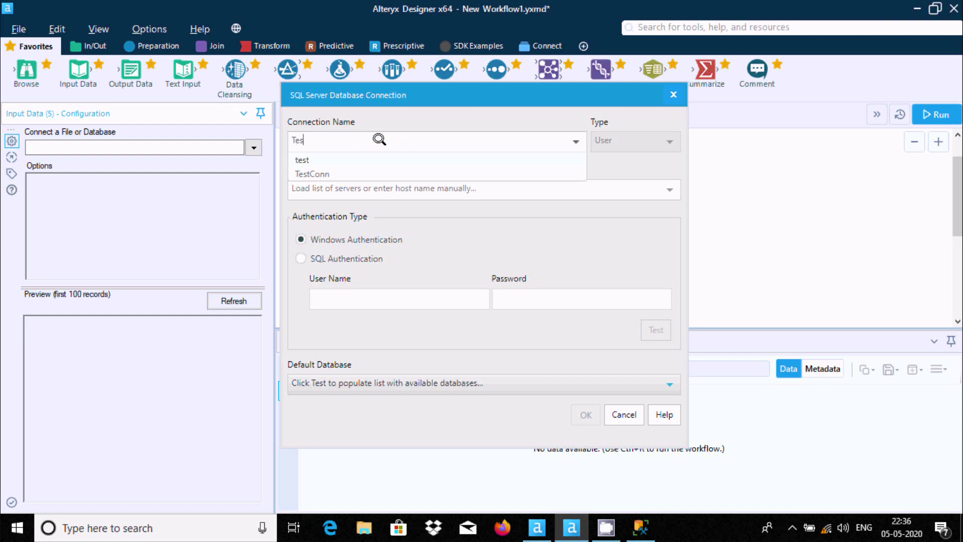
pyautogui.write('tCon')
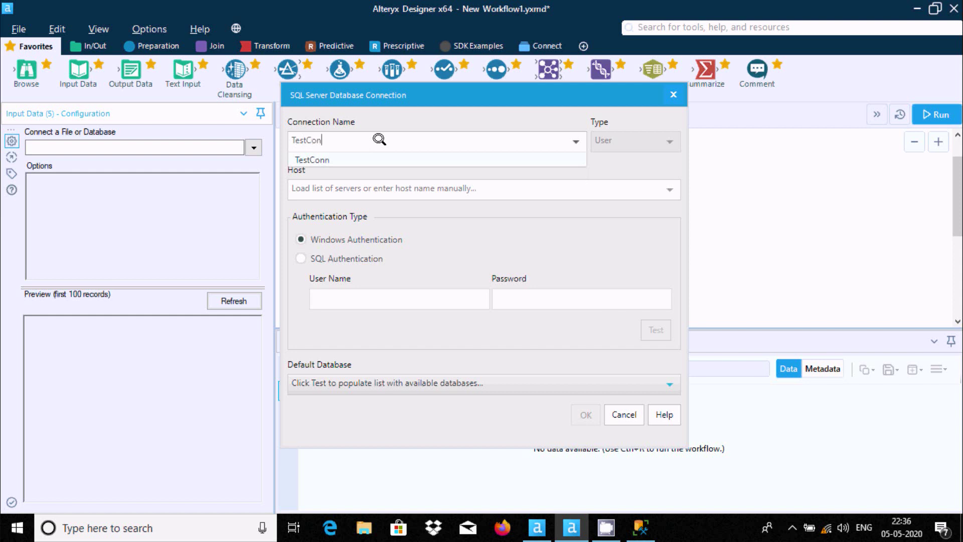
pyautogui.write('n1')
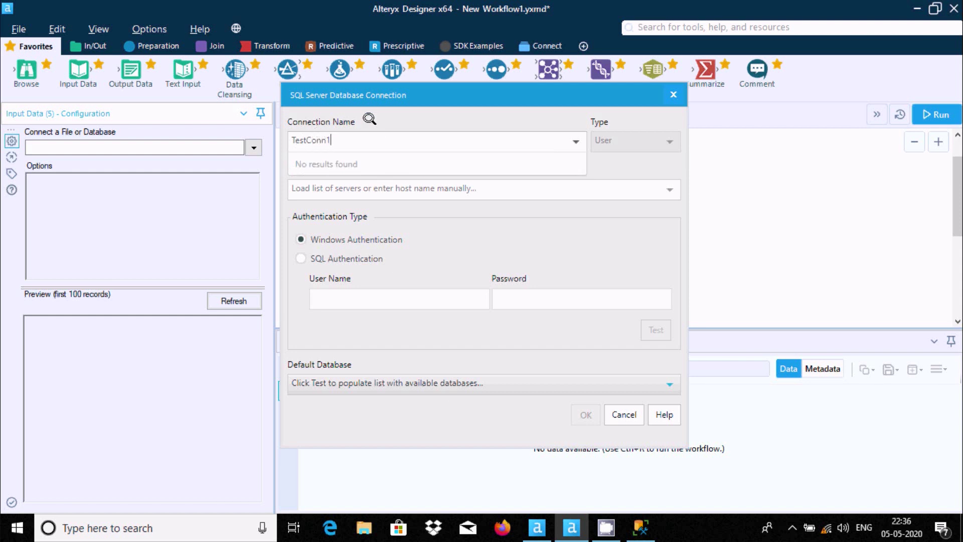
pyautogui.click(402, 236)
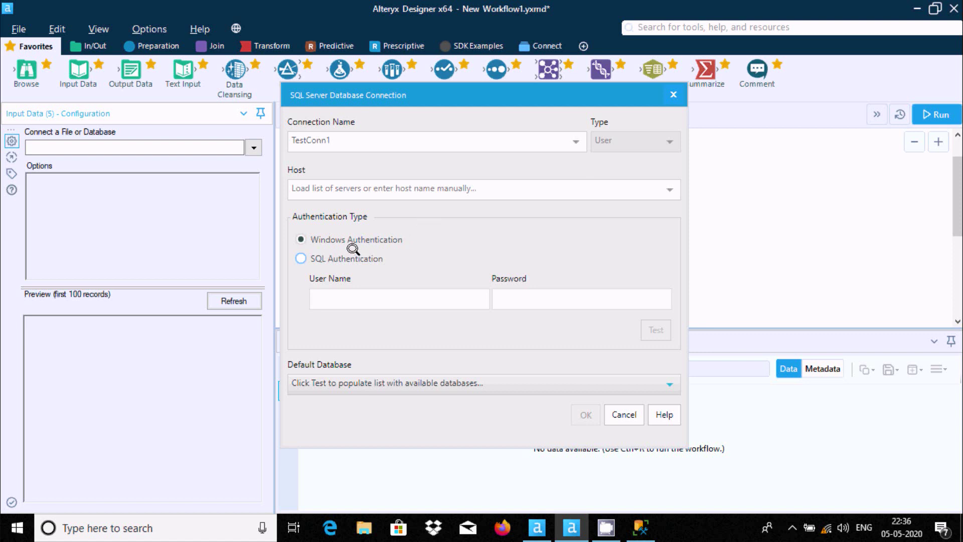
pyautogui.click(321, 186)
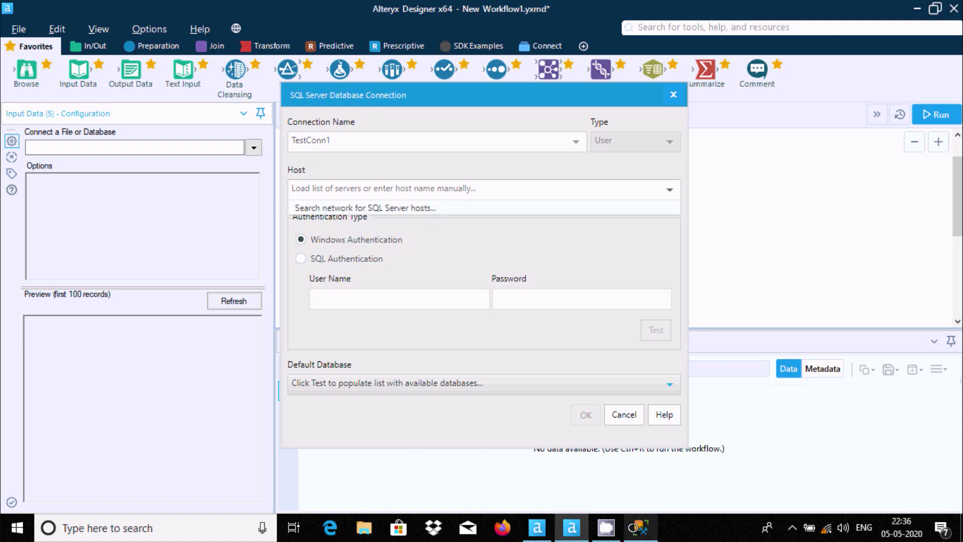
pyautogui.click(640, 526)
# - Disconnect Management Studio from the server, open Connect to Server, and return to Alteryx
pyautogui.click(72, 101)
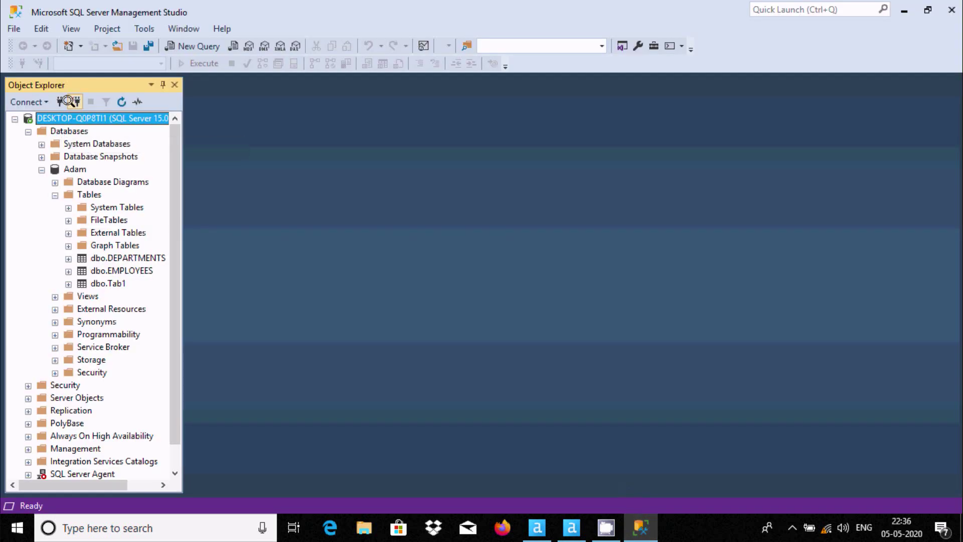
pyautogui.click(60, 101)
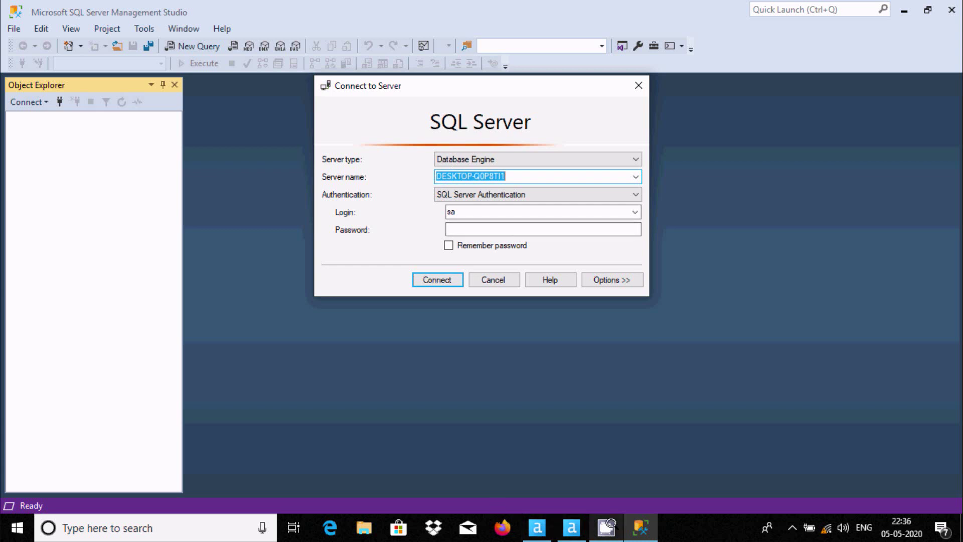
pyautogui.click(572, 527)
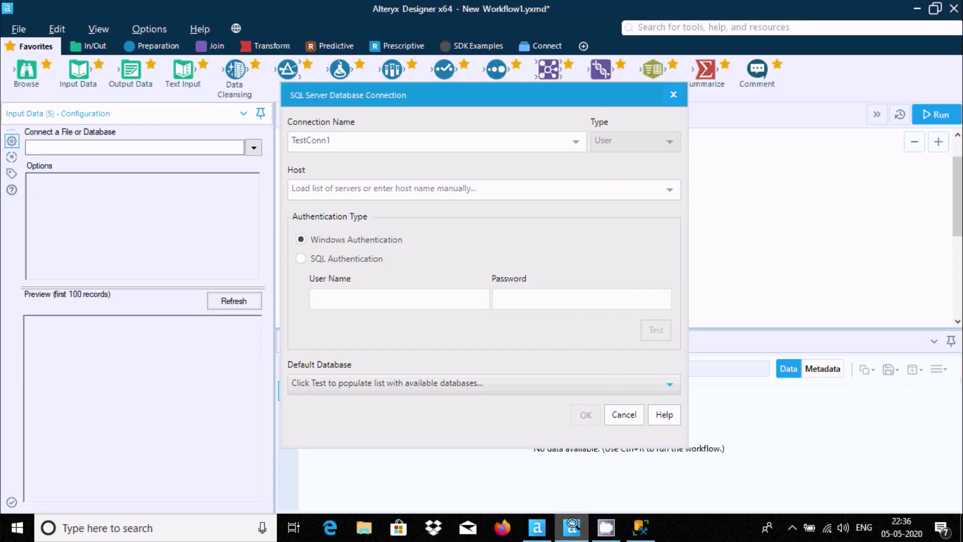
# - Enter localhost as TestConn1's host, then switch back to Management Studio
pyautogui.click(340, 185)
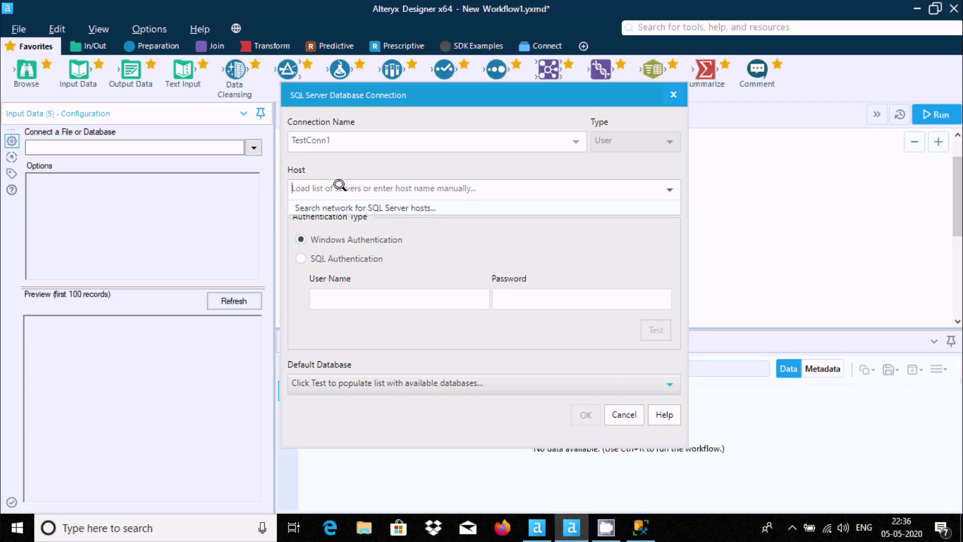
pyautogui.write('localhost')
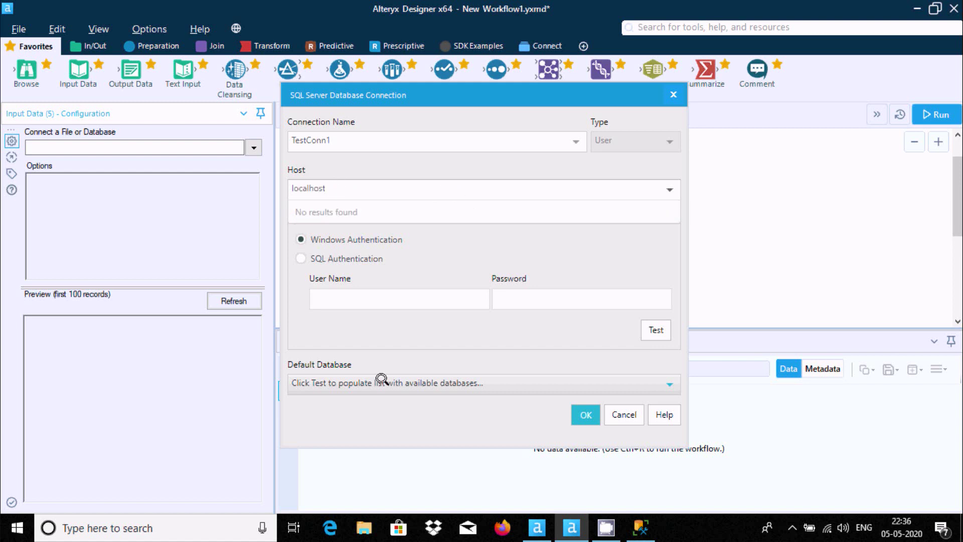
pyautogui.click(640, 527)
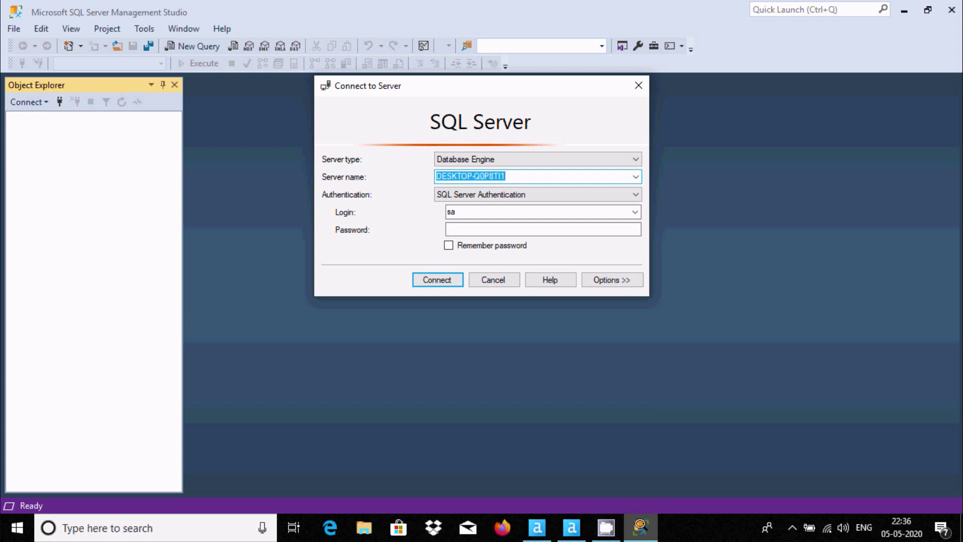
# - Go from Management Studio's Connect to Server dialog back to Alteryx's TestConn1 settings
pyautogui.click(571, 527)
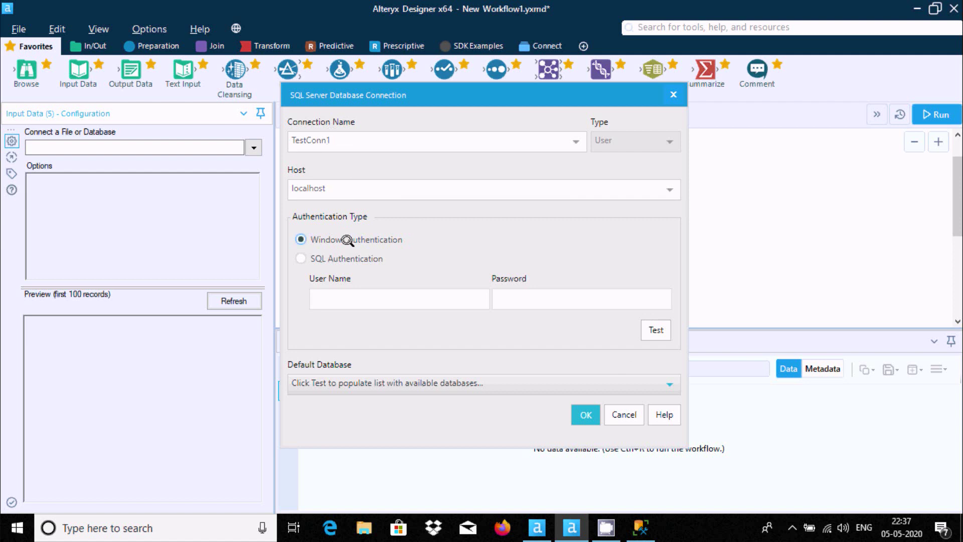
# - Test the TestConn1 connection successfully, set Adam as its default database, and save it
pyautogui.click(655, 329)
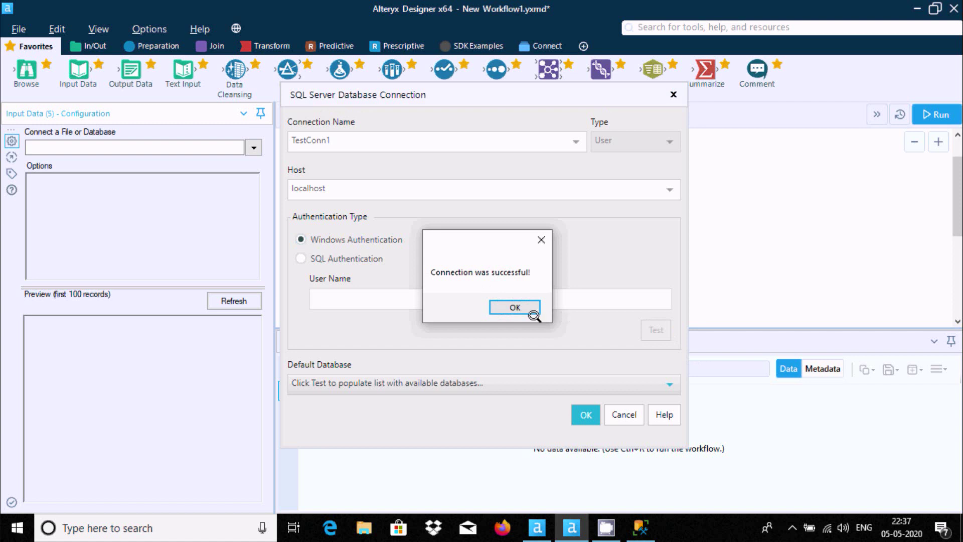
pyautogui.click(515, 307)
pyautogui.click(570, 382)
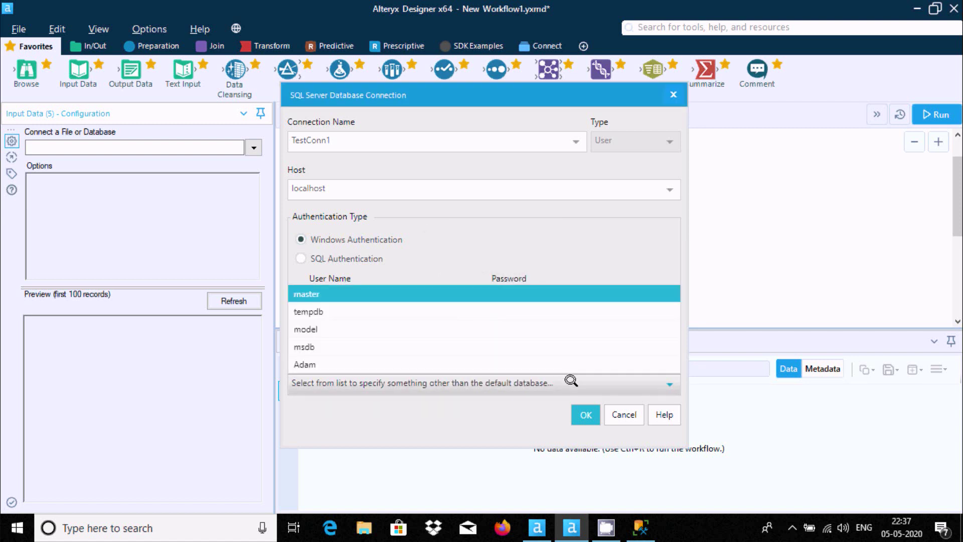
pyautogui.click(336, 360)
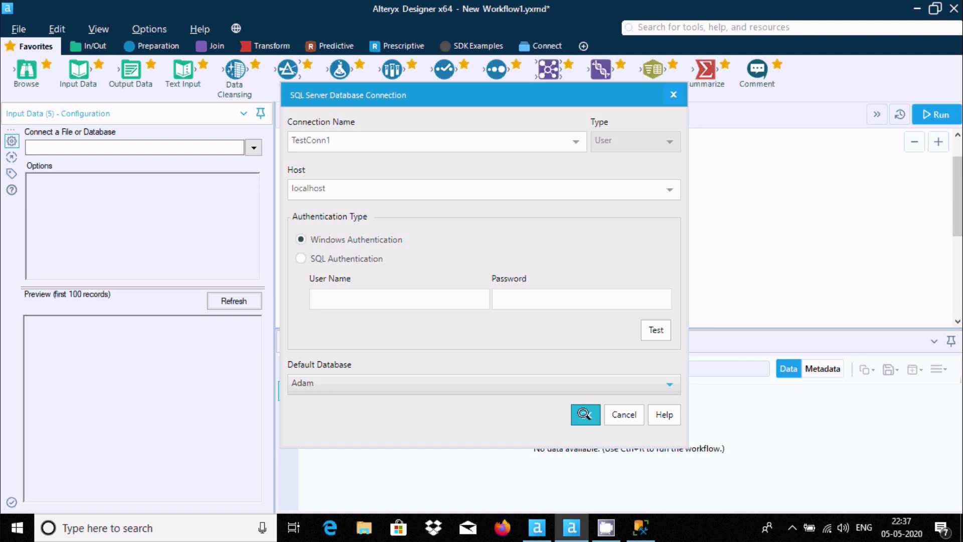
pyautogui.click(584, 414)
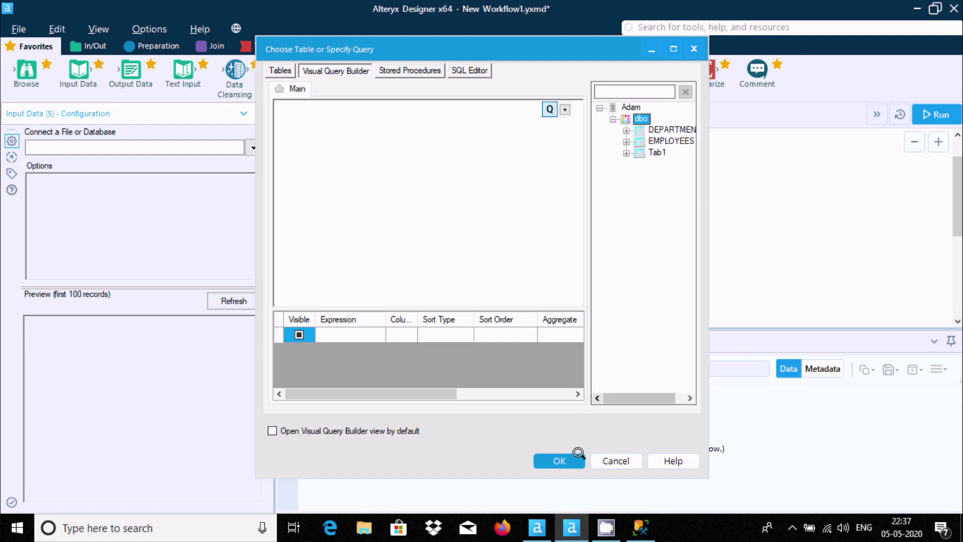
# - Build a query on Tab1 selecting *, ID, Name and Address, then confirm the connection setup
pyautogui.click(624, 150)
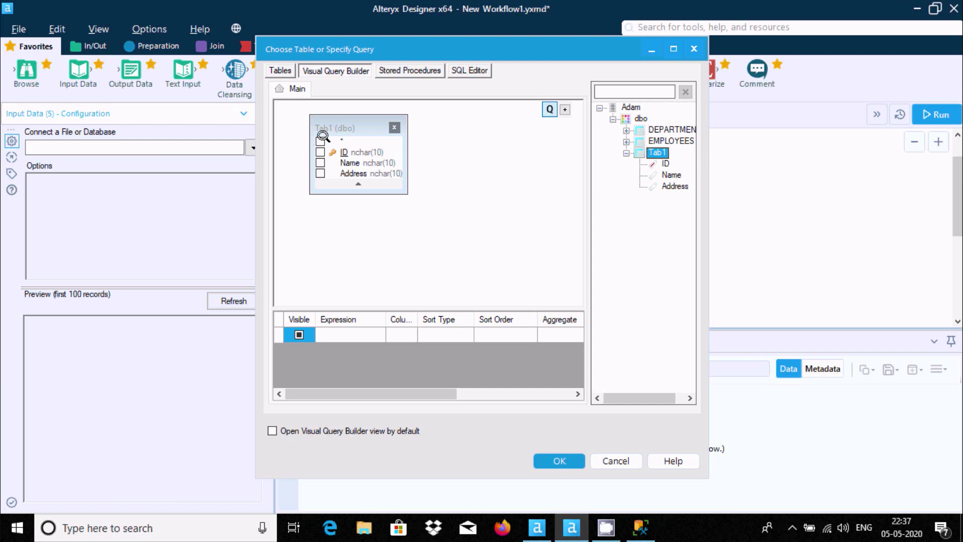
pyautogui.click(320, 140)
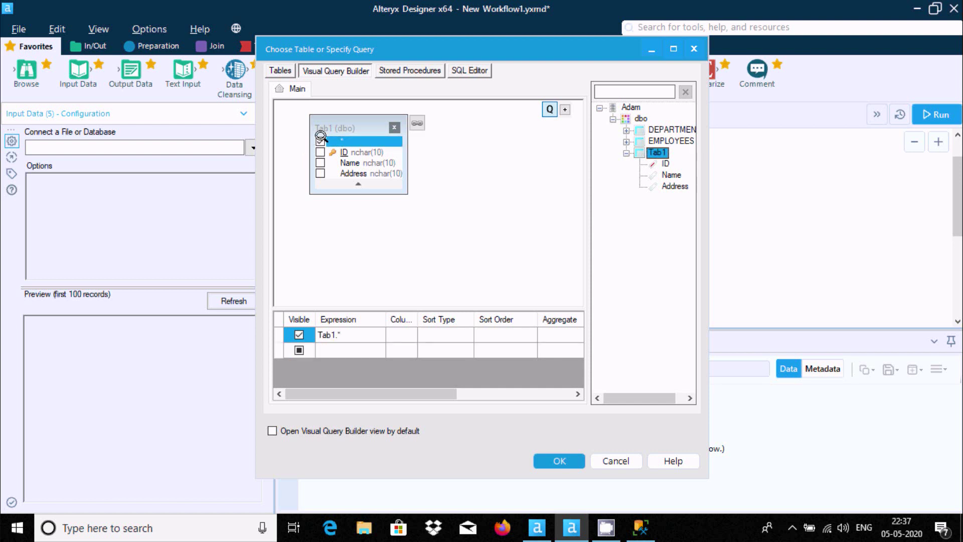
pyautogui.click(320, 152)
pyautogui.click(320, 163)
pyautogui.click(320, 173)
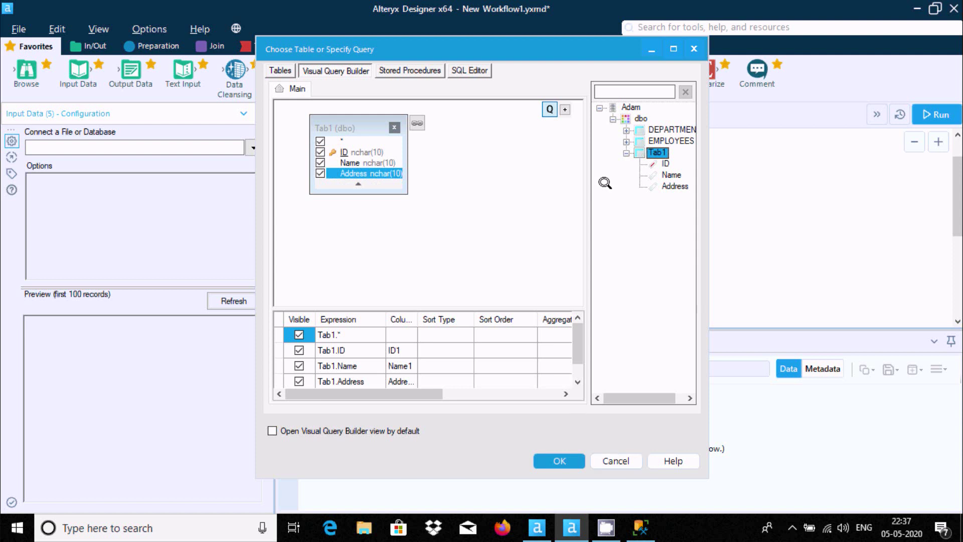
pyautogui.click(561, 457)
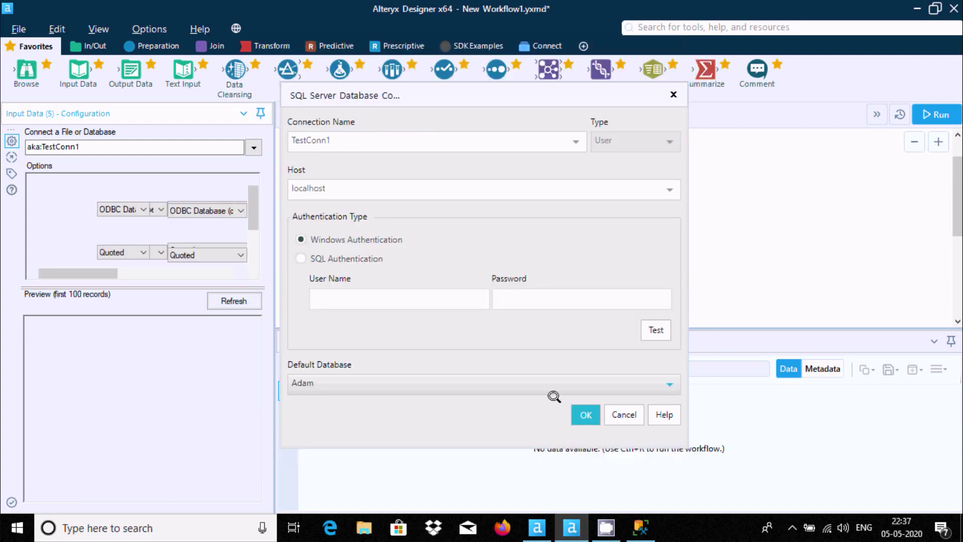
pyautogui.press('Return')
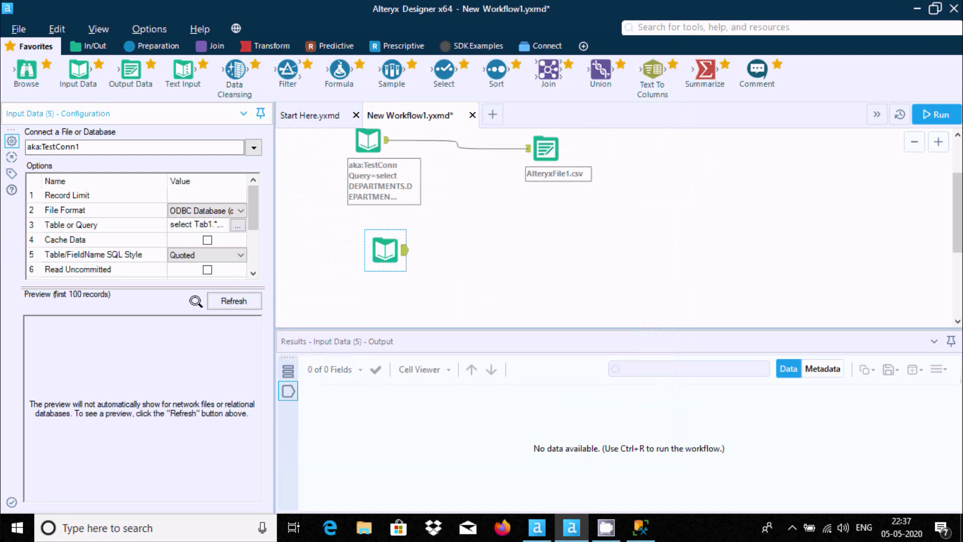
# - In the second Input Data tool's properties, keep ODBC Database as the File Format
pyautogui.moveTo(250, 199); pyautogui.dragTo(266, 160)
pyautogui.scroll(-2, 432, 274)
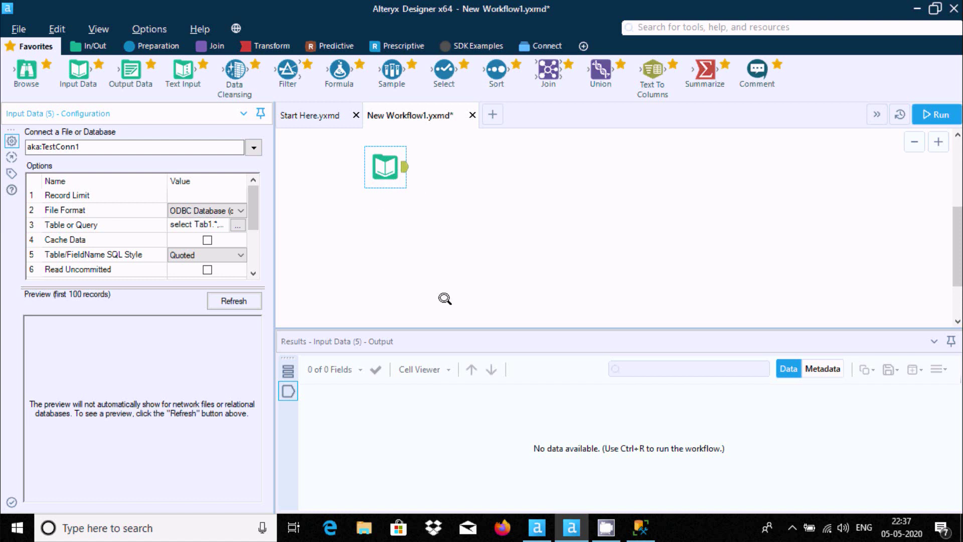
pyautogui.moveTo(953, 233); pyautogui.dragTo(910, 179)
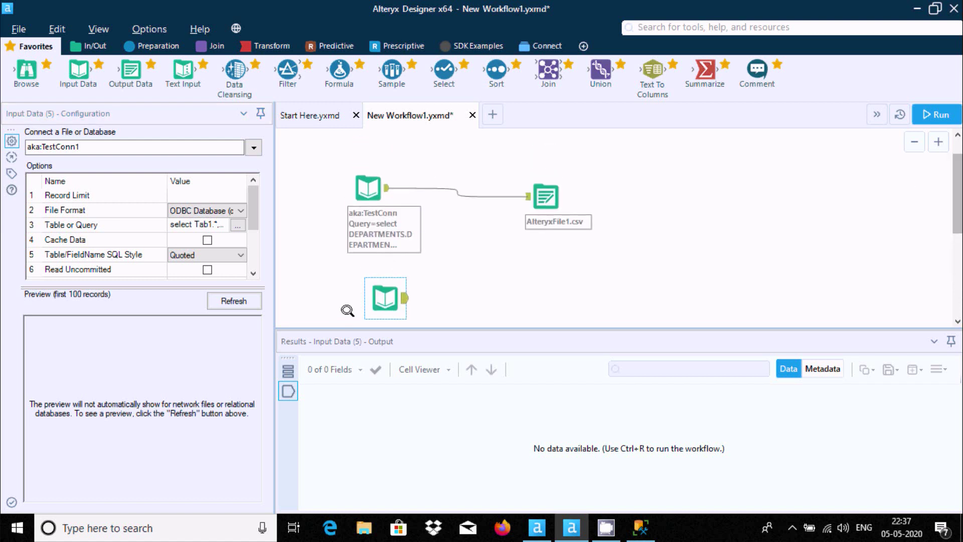
pyautogui.rightClick(373, 290)
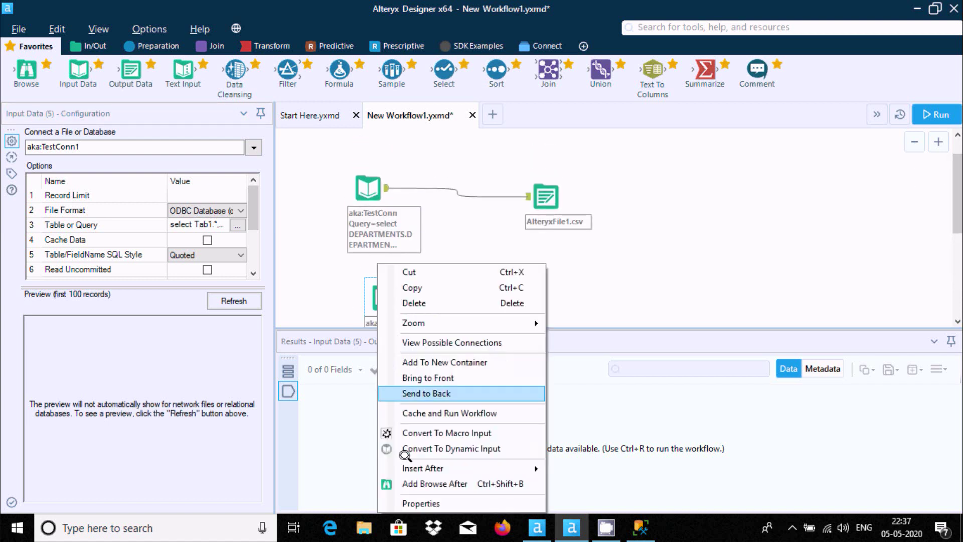
pyautogui.click(414, 500)
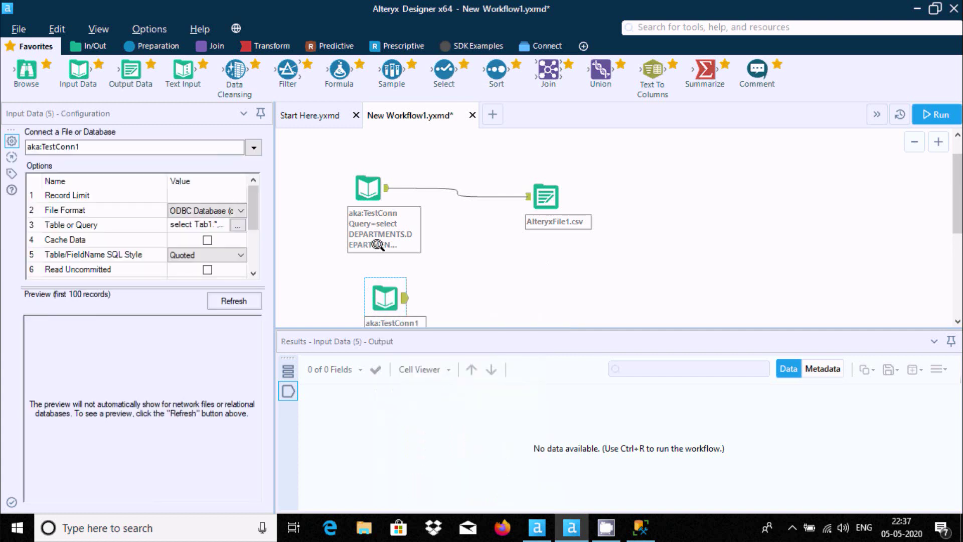
pyautogui.rightClick(380, 296)
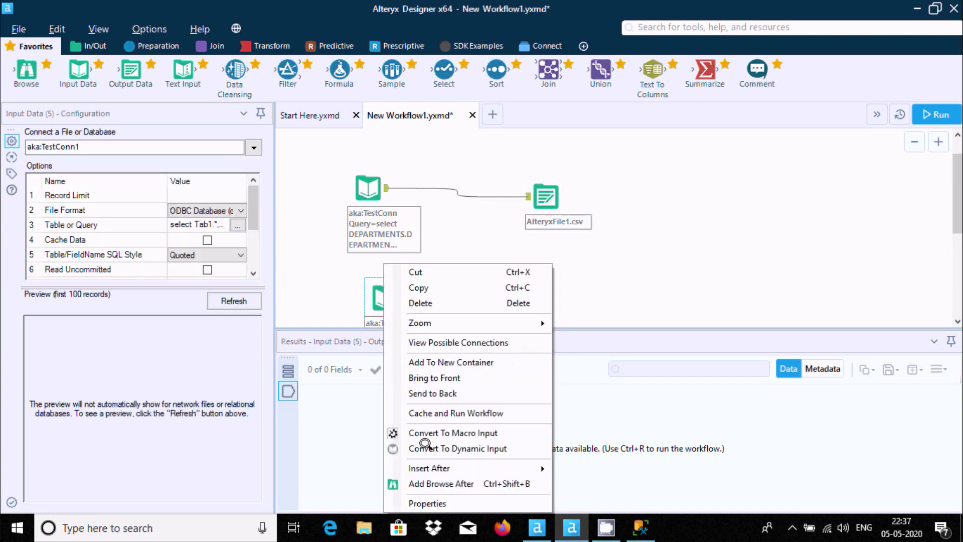
pyautogui.click(417, 501)
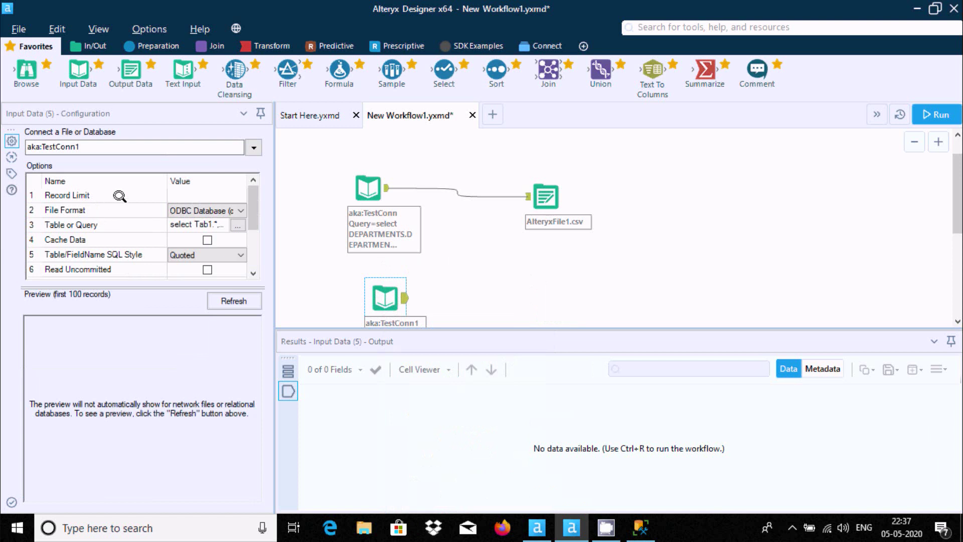
pyautogui.click(212, 207)
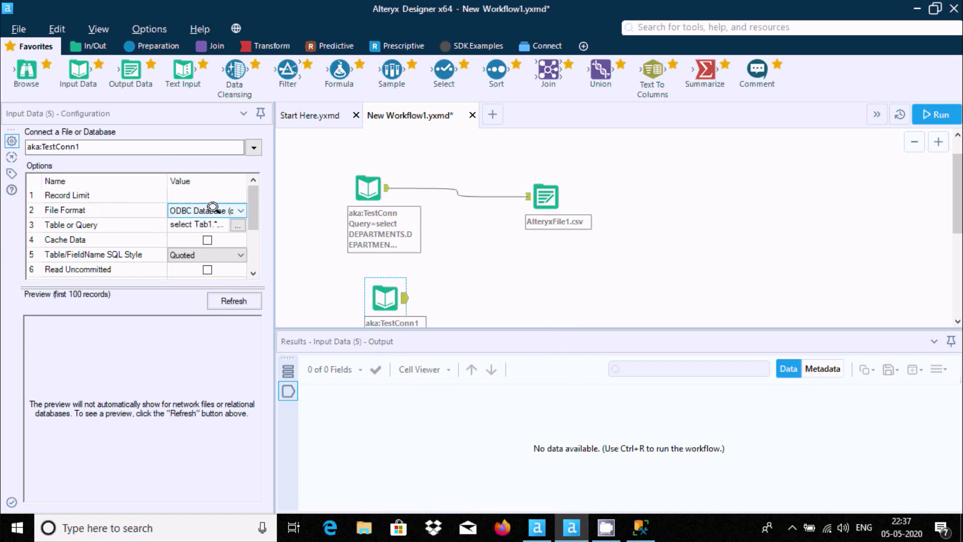
pyautogui.click(239, 209)
pyautogui.click(237, 206)
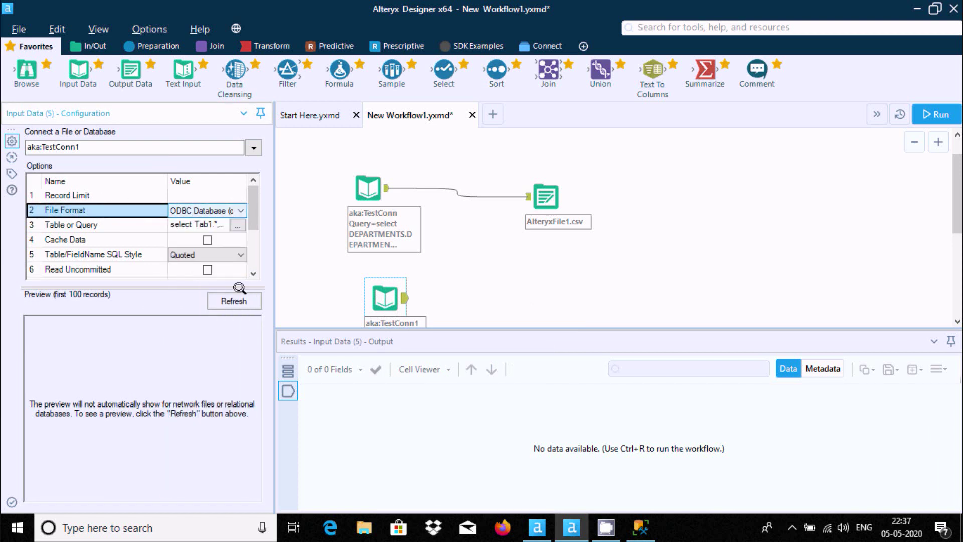